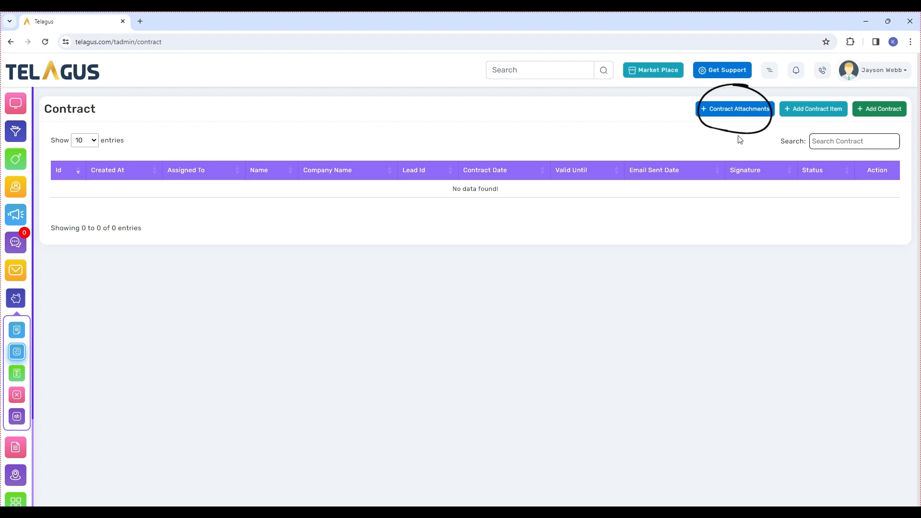
Step: Start a new contract attachment and name it Test File
left_click(738, 109)
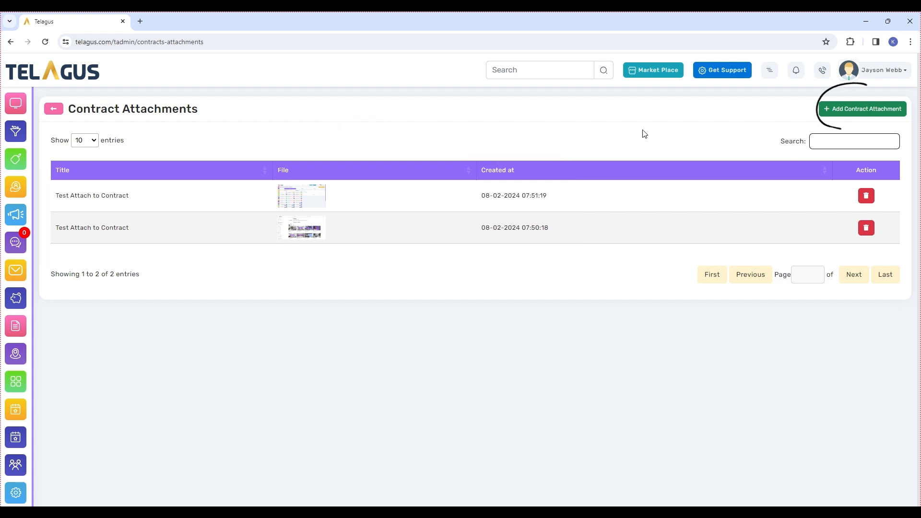
left_click(866, 111)
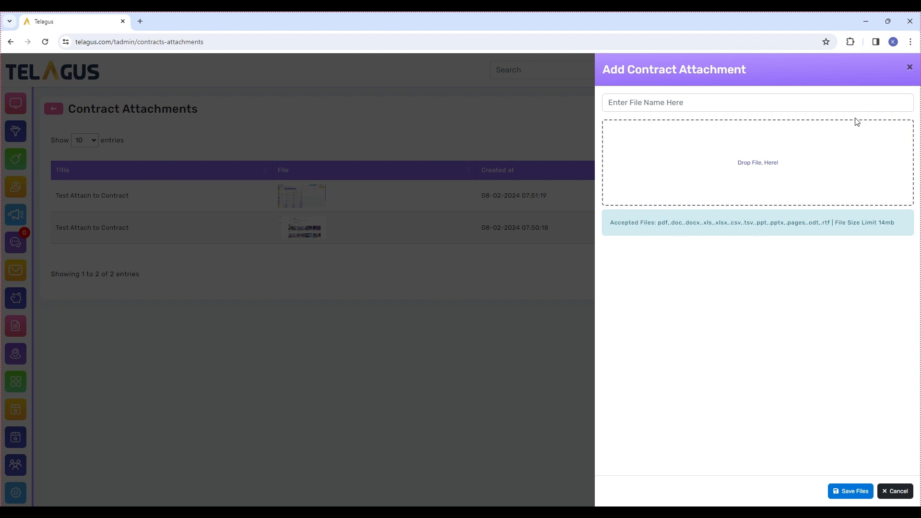
left_click(739, 100)
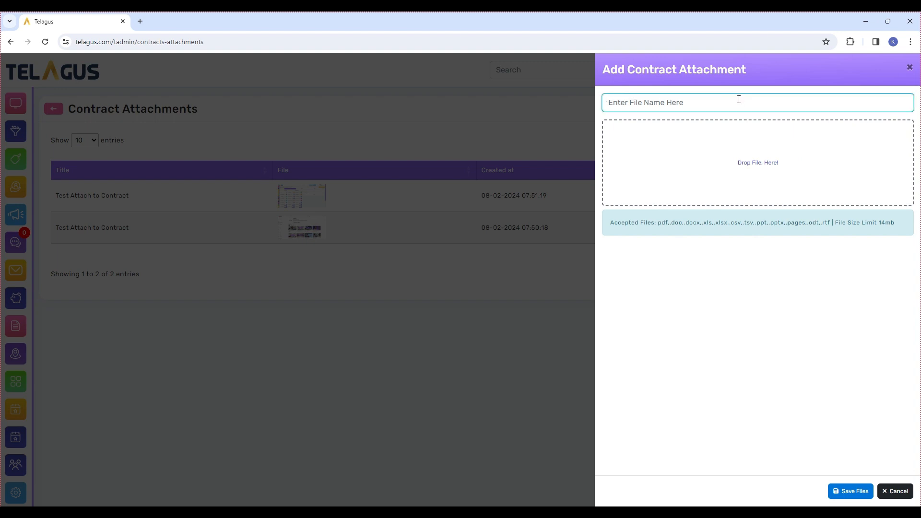
type("Test File")
Step: Attach the Lightup Campaign Sending image from the Downloads folder and save the contract attachment
left_click(773, 175)
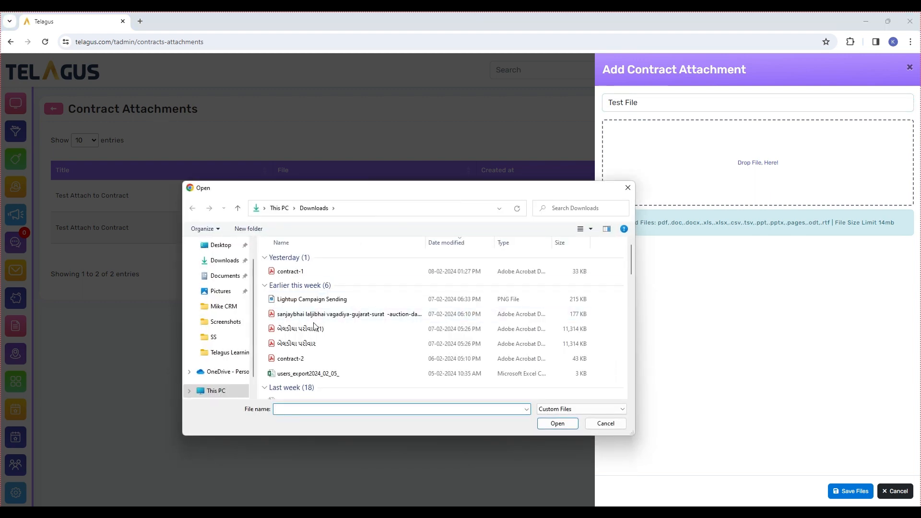
scroll(308, 333, "up", 1)
left_click(307, 300)
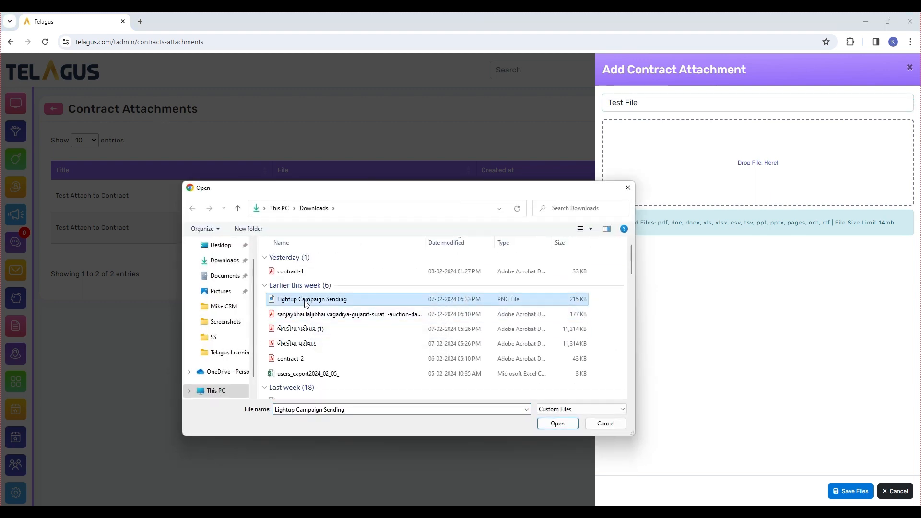
left_click(557, 424)
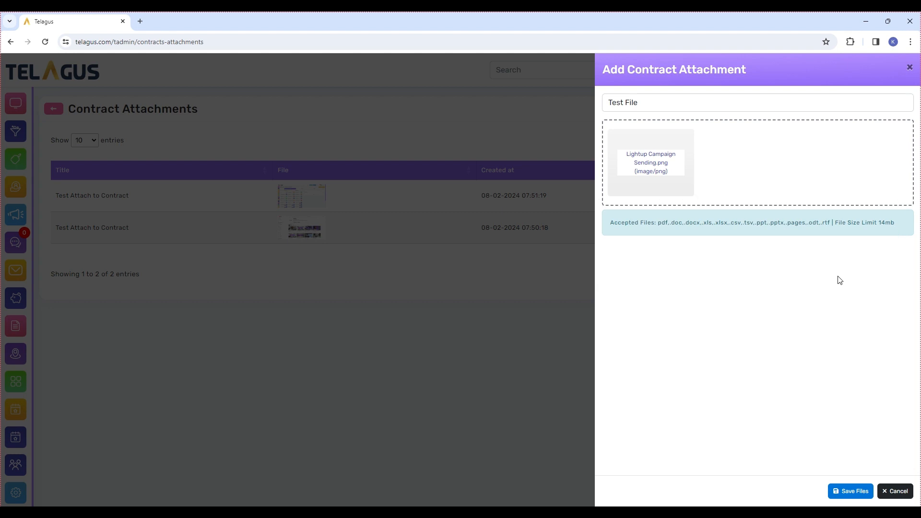
left_click(847, 492)
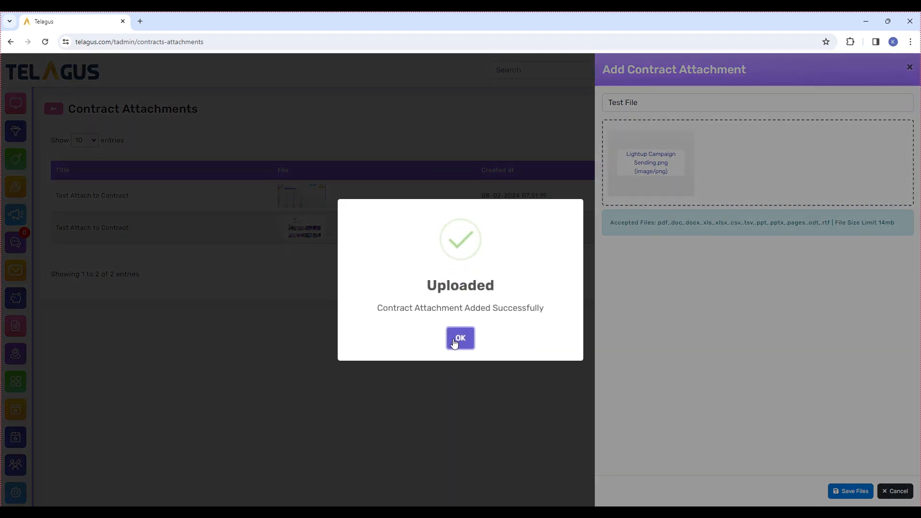
left_click(454, 342)
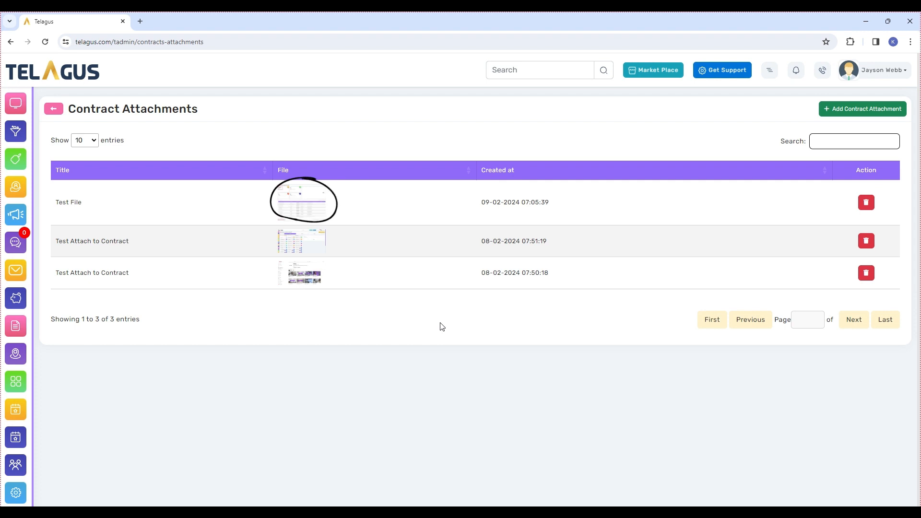
Step: View the image uploaded for the Test File attachment, close it and return to the contract list
left_click(303, 206)
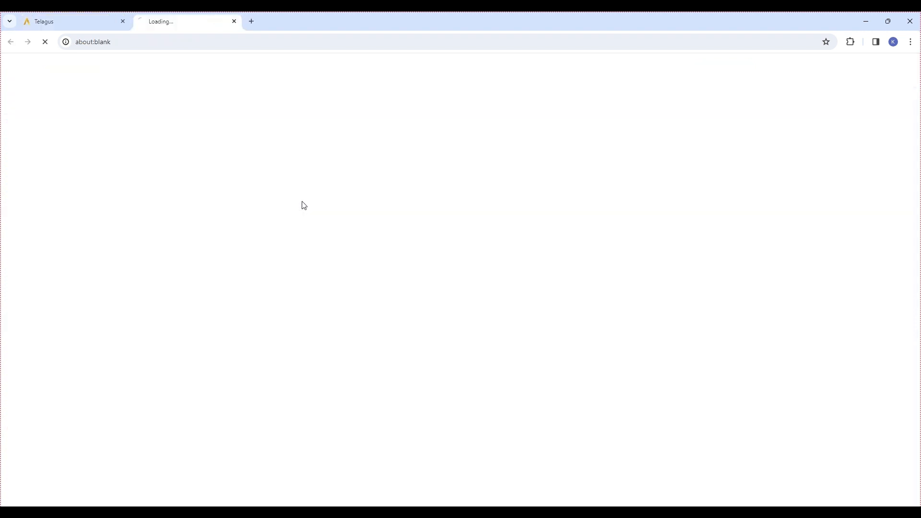
middle_click(194, 17)
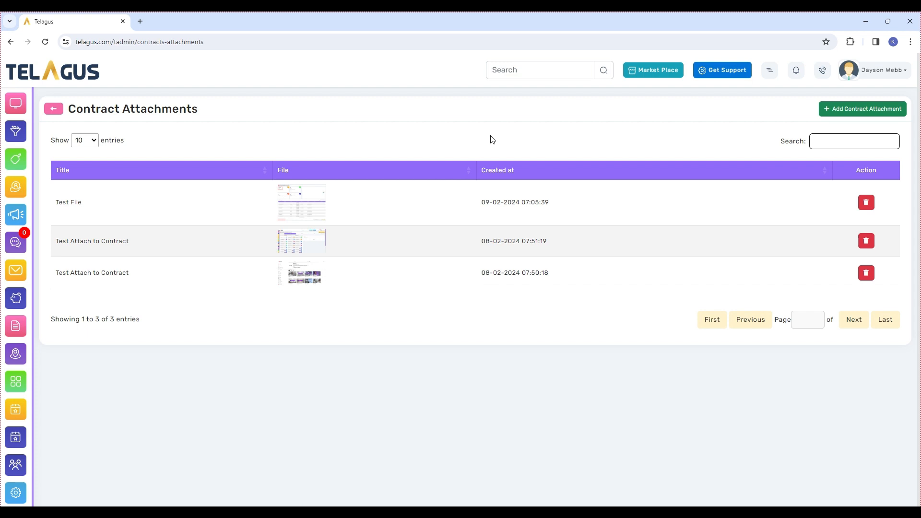
left_click(54, 112)
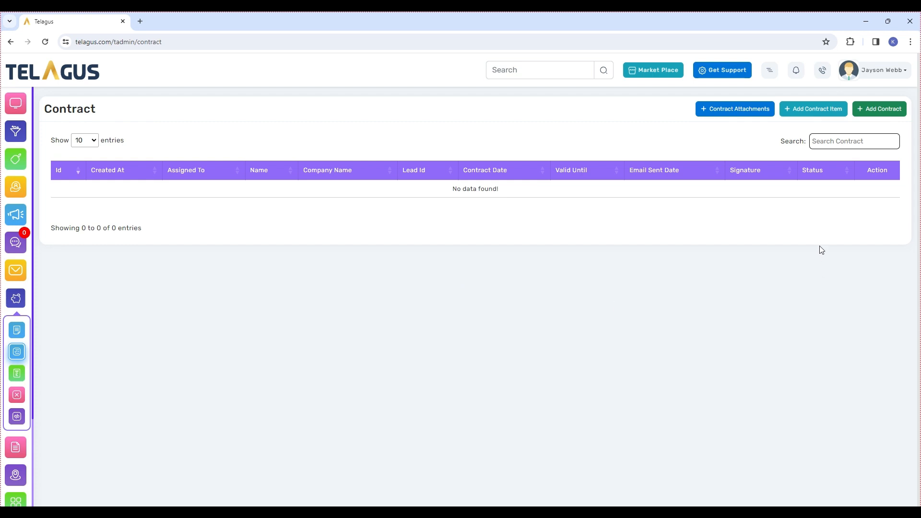
Step: Start a new contract item titled Test Item with the description Desc
left_click(810, 113)
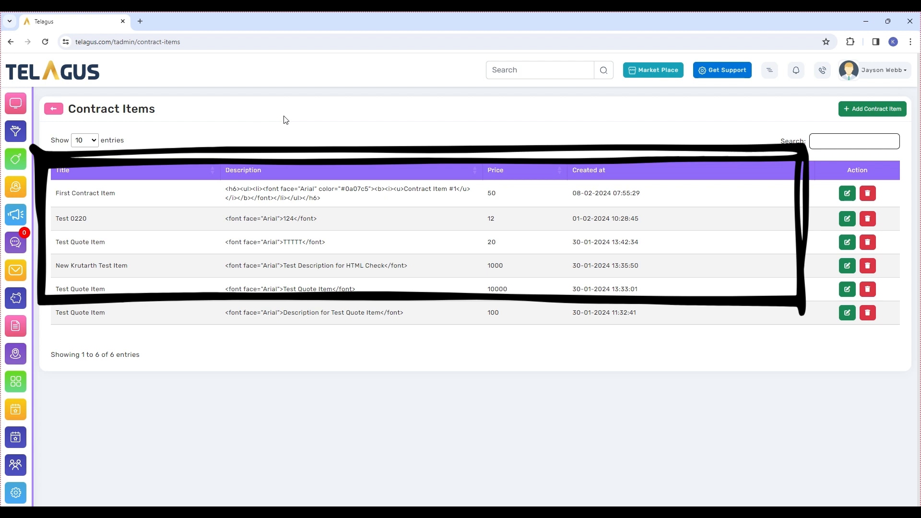
left_click(879, 110)
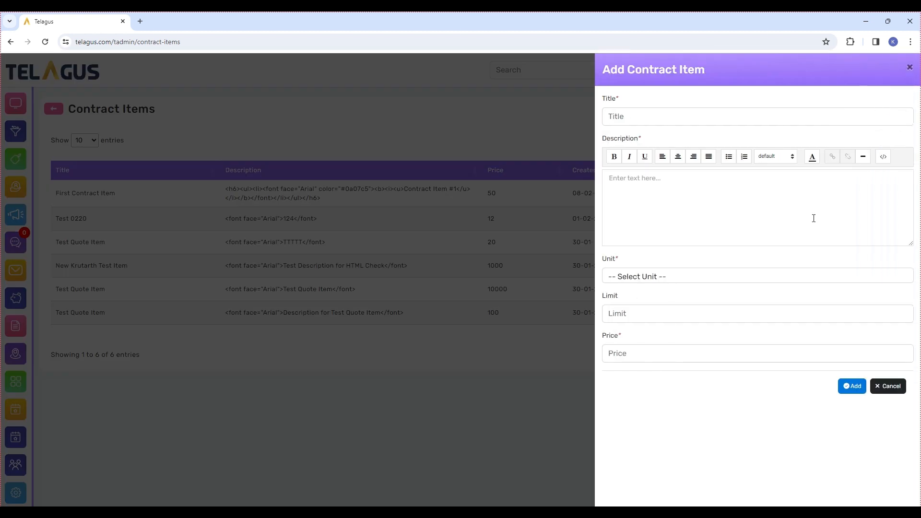
left_click(632, 110)
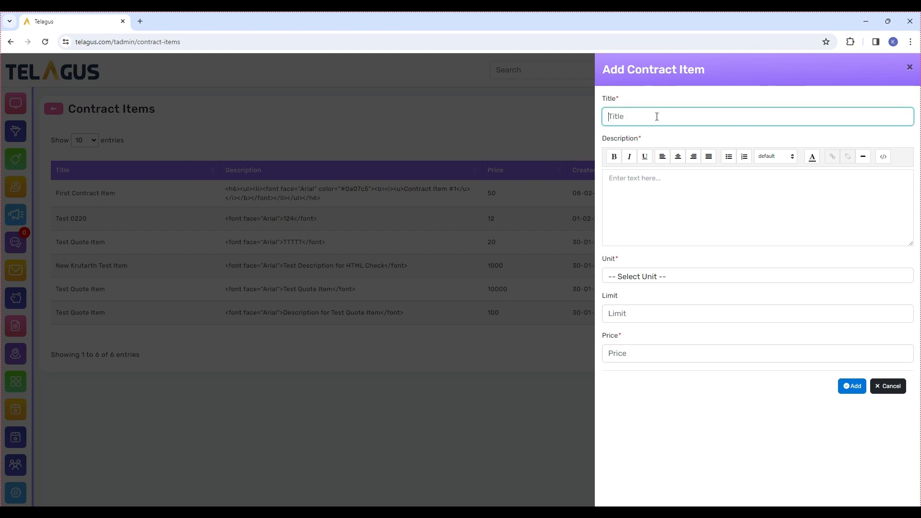
type("Test Item")
left_click(664, 203)
type("Dws")
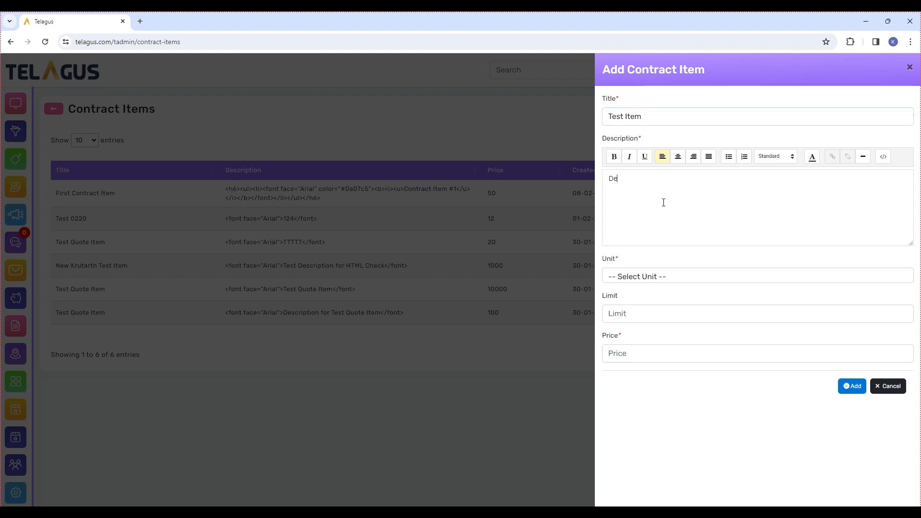
type("sc")
Step: Format the description as bold, italic, underlined Heading 4 text in dark red and extend it to Desc Test
left_click_drag(625, 179, 603, 179)
left_click(614, 157)
left_click(630, 157)
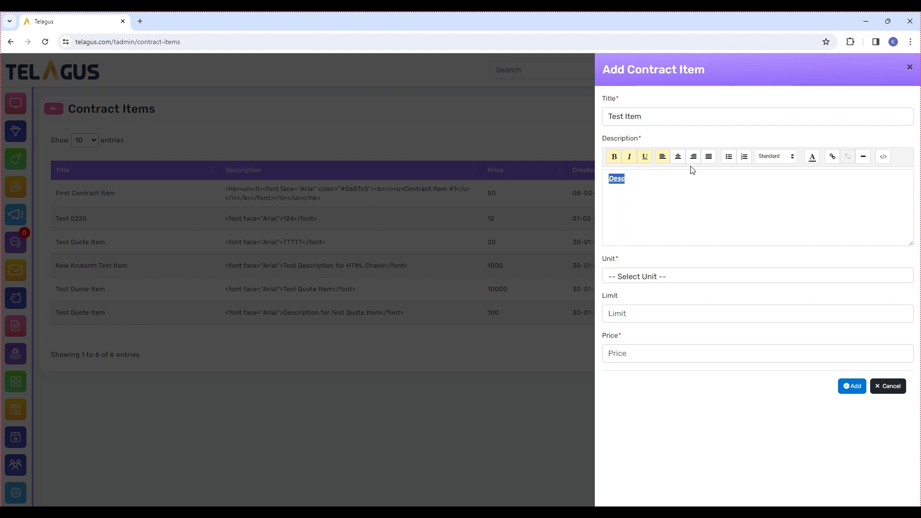
left_click(780, 157)
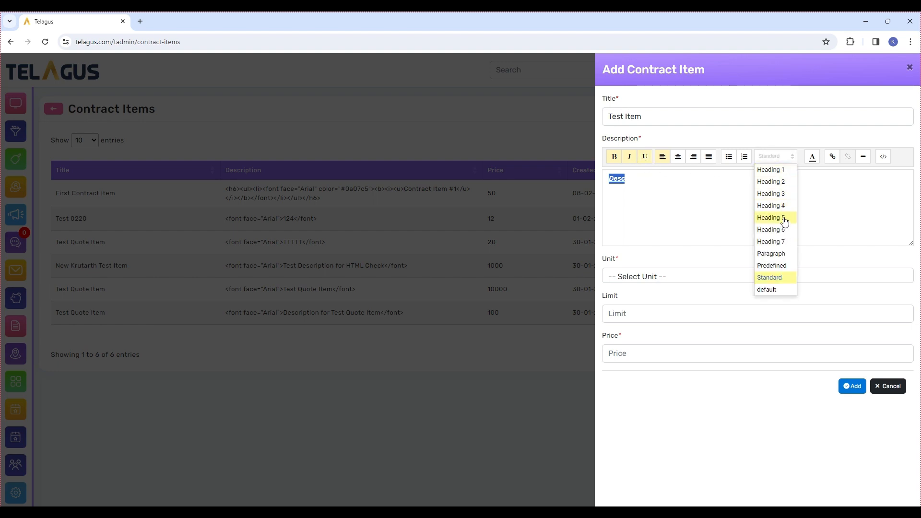
left_click(785, 208)
left_click(811, 158)
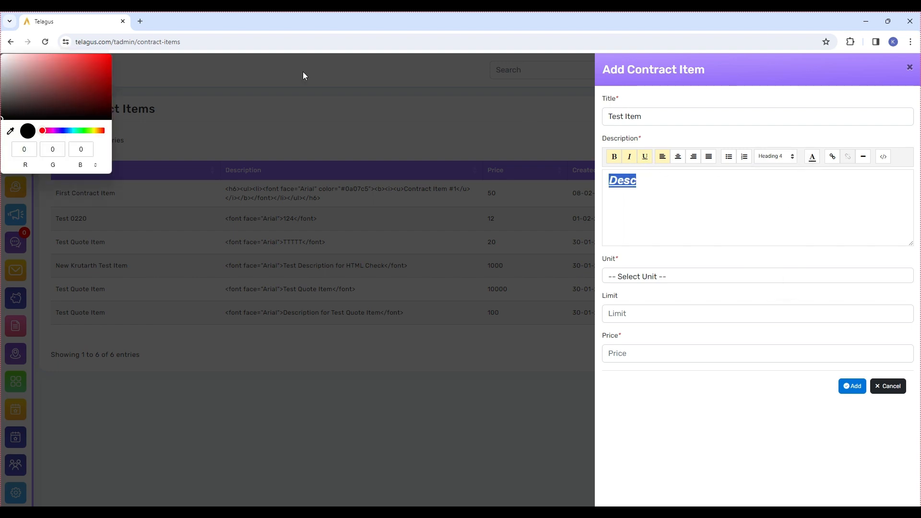
left_click(104, 74)
left_click(666, 218)
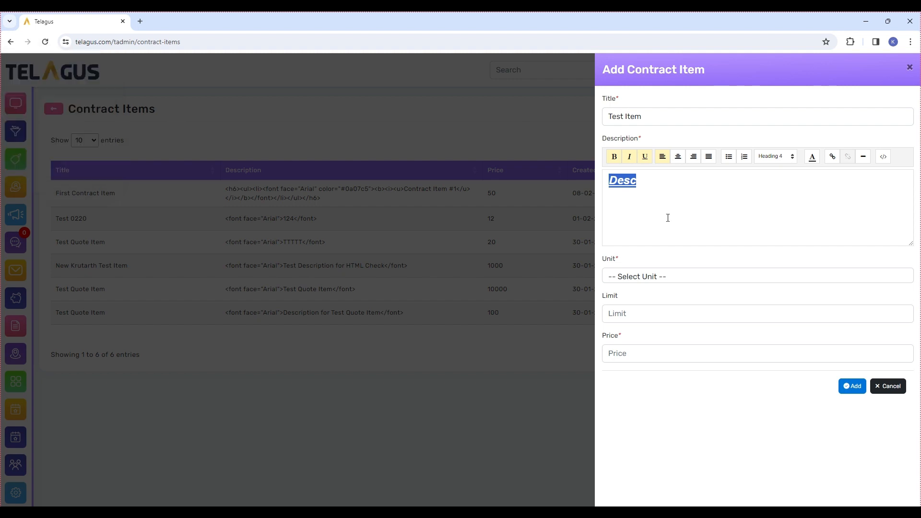
left_click(662, 221)
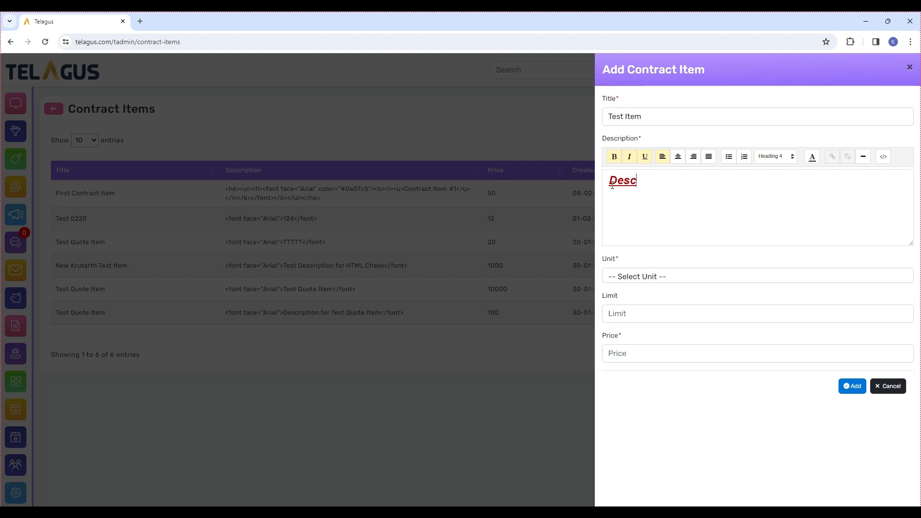
type("Test")
Step: Set the contract item's unit to Item, limit to 1000 and price to 10, and add the item
left_click(625, 279)
left_click(665, 298)
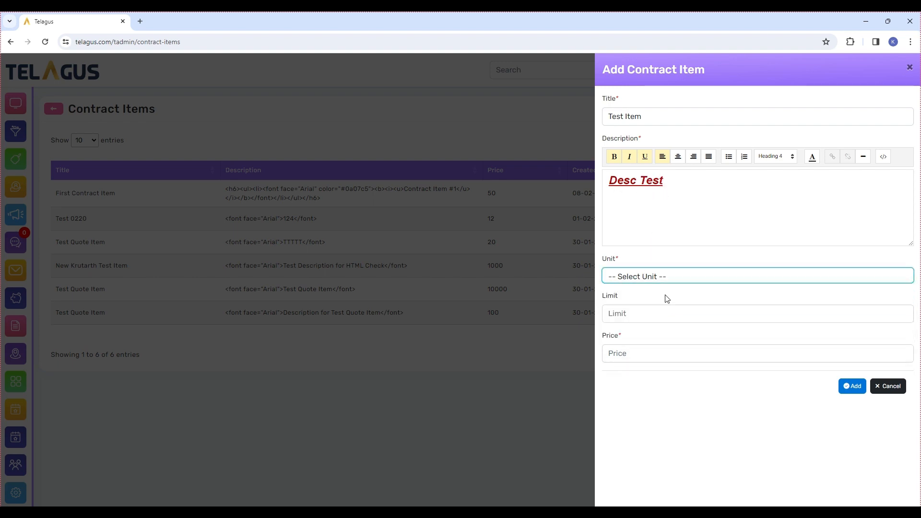
left_click(648, 315)
type("10")
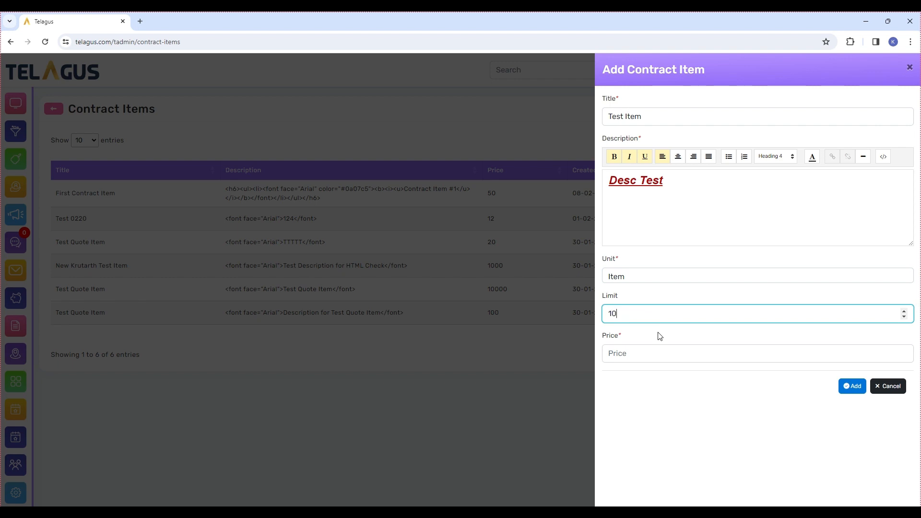
type("00")
left_click(633, 356)
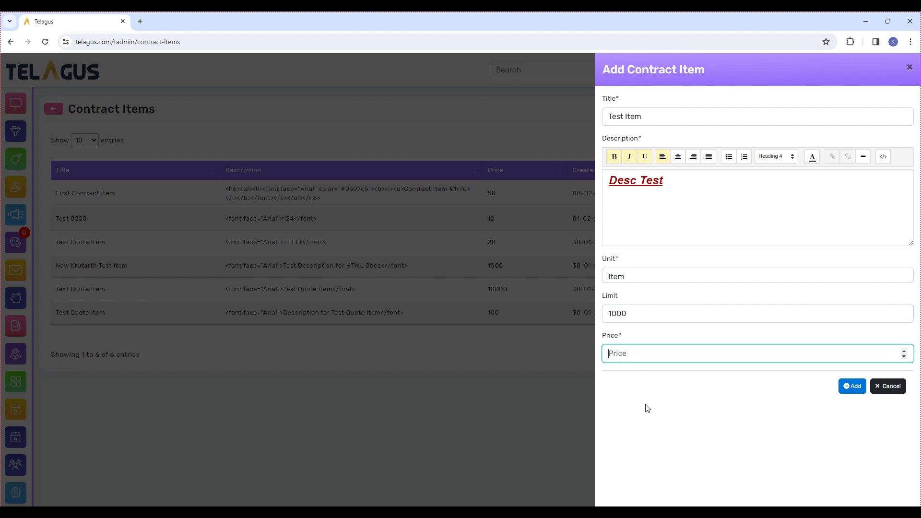
type("10")
left_click(852, 391)
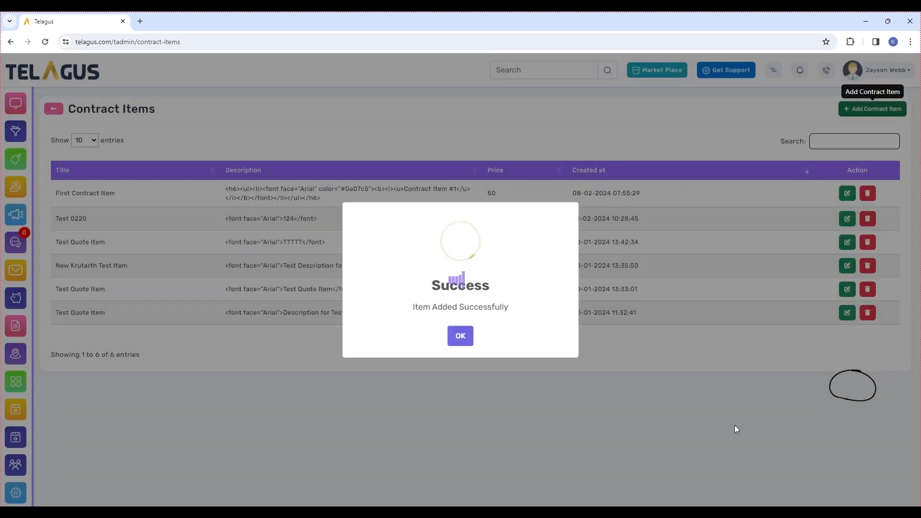
left_click(461, 338)
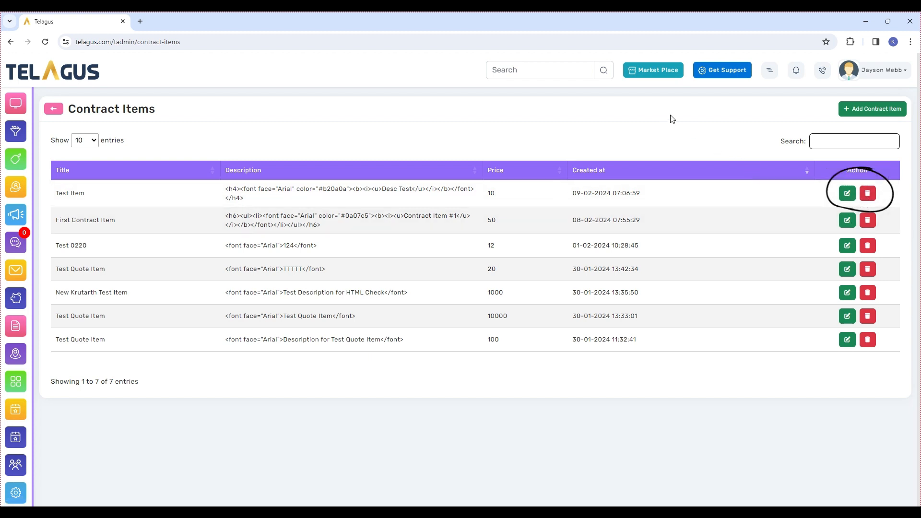
Step: Start a new contract and assign it to the second lead found by searching for test
left_click(54, 110)
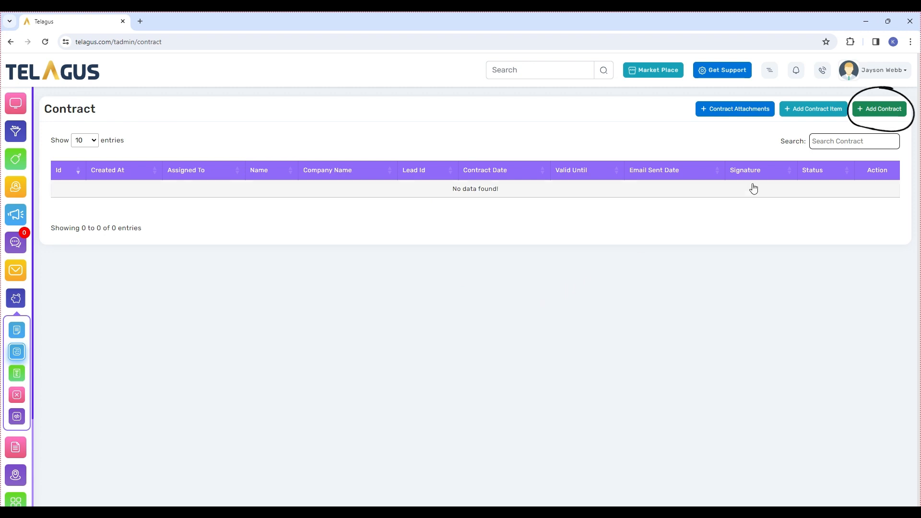
left_click(880, 109)
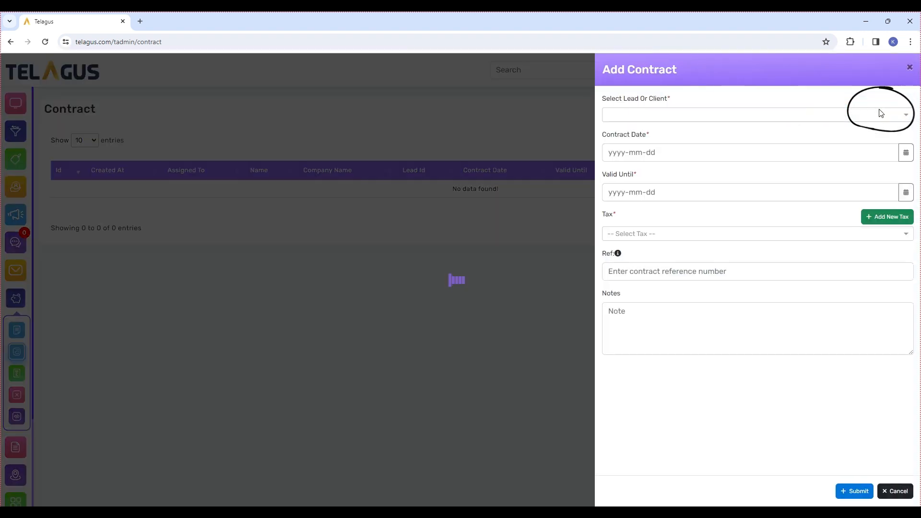
left_click(704, 122)
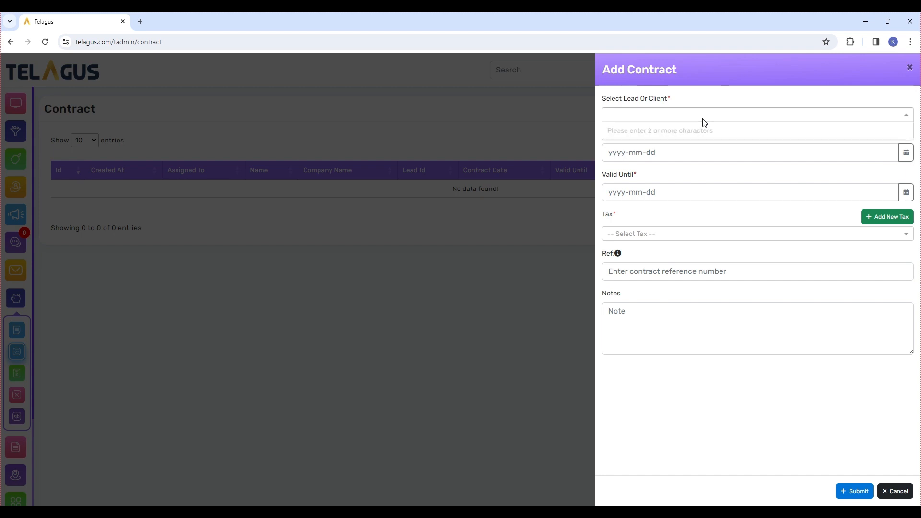
type("test")
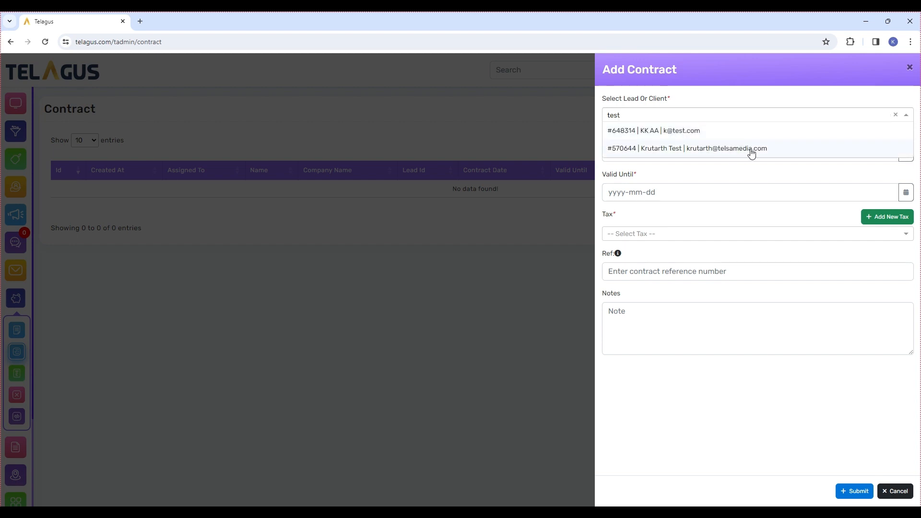
left_click(752, 150)
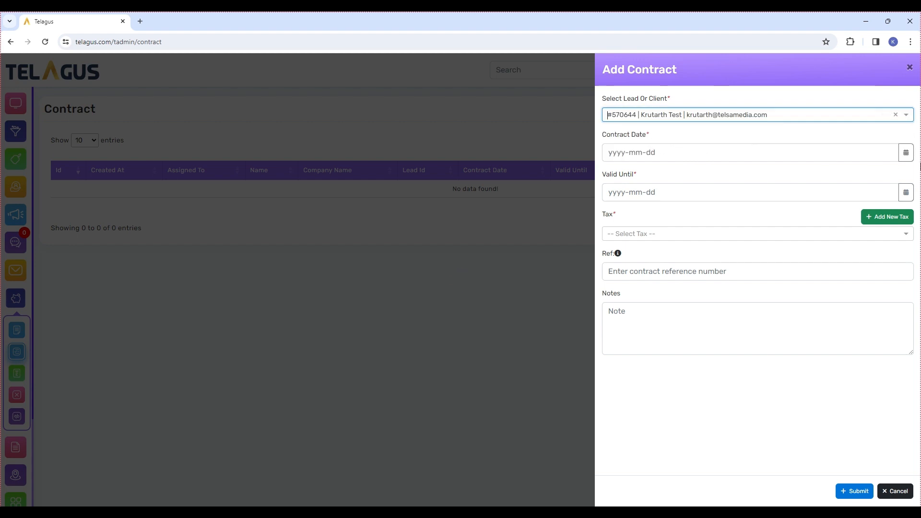
Step: Set the contract date to 2024-02-09 and its valid-until date to 2024-02-15
left_click(906, 152)
left_click(675, 218)
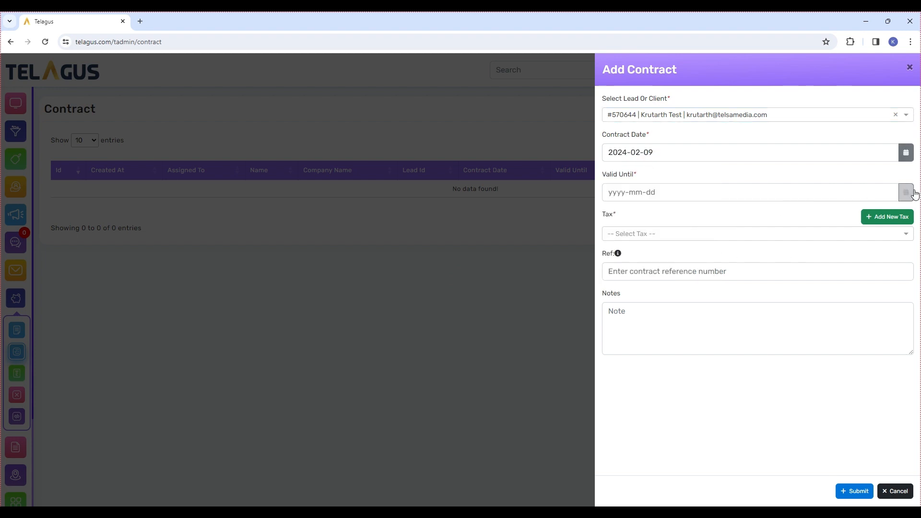
left_click(906, 193)
left_click(658, 273)
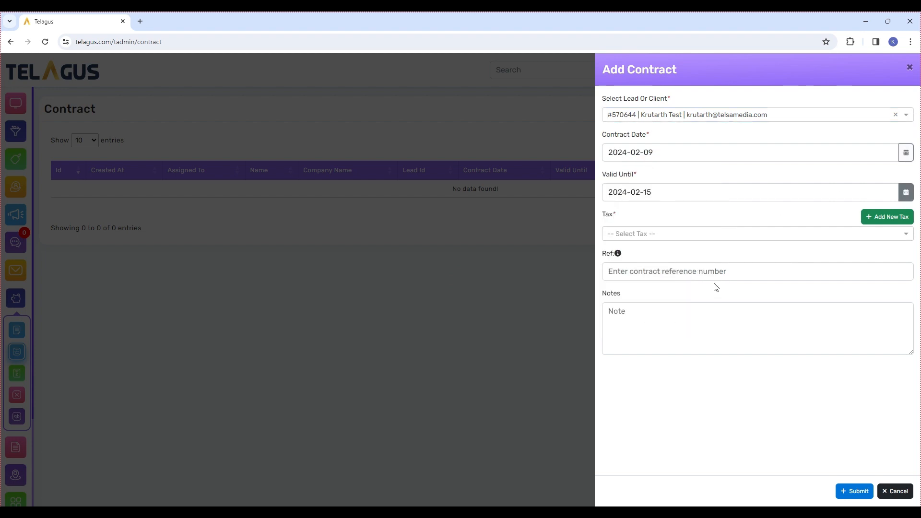
Step: Create a new tax titled Test Tax with a percentage of 10 from the contract form
left_click(689, 240)
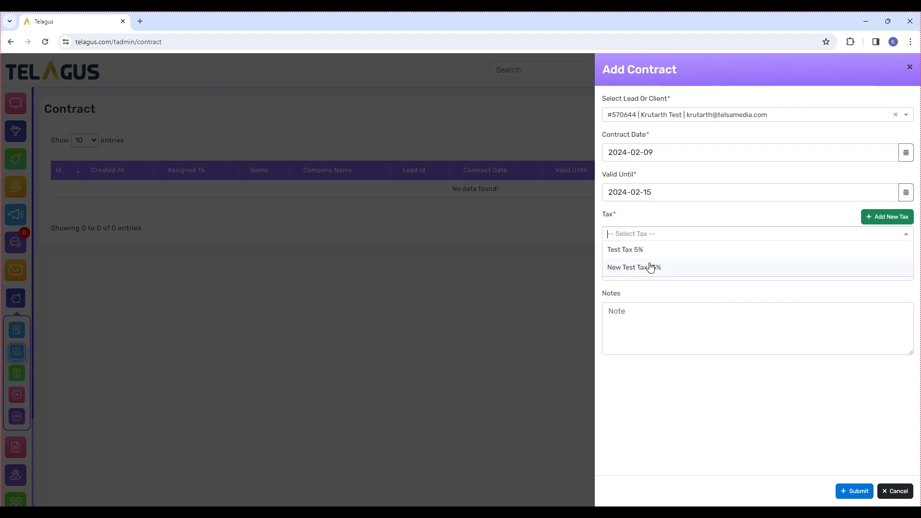
left_click(714, 224)
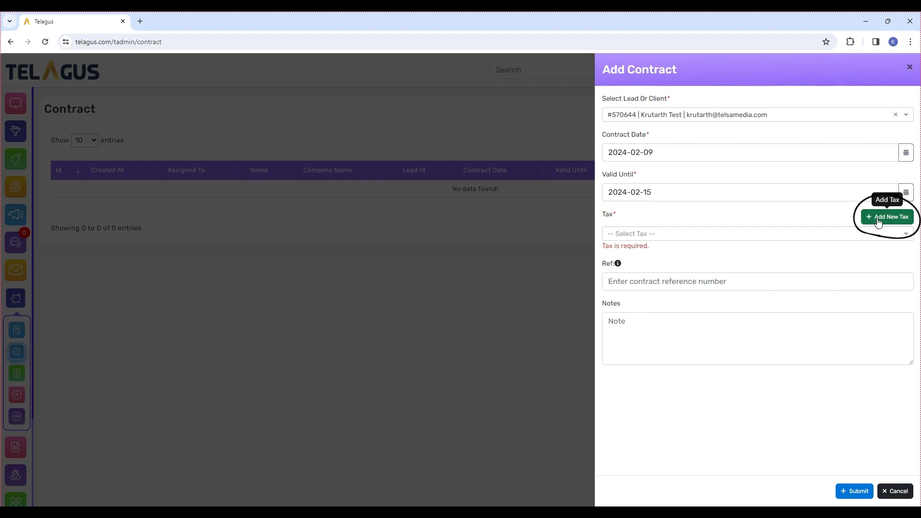
left_click(895, 225)
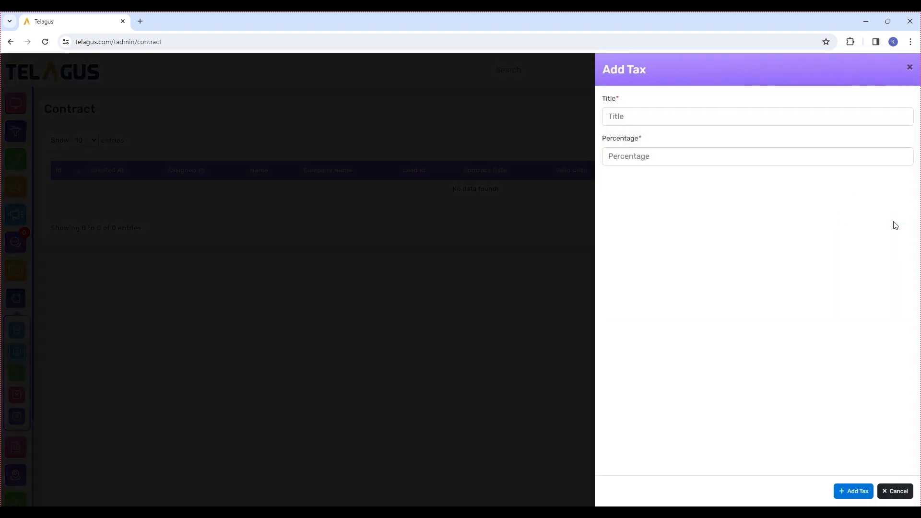
left_click(626, 115)
type("Test Tax")
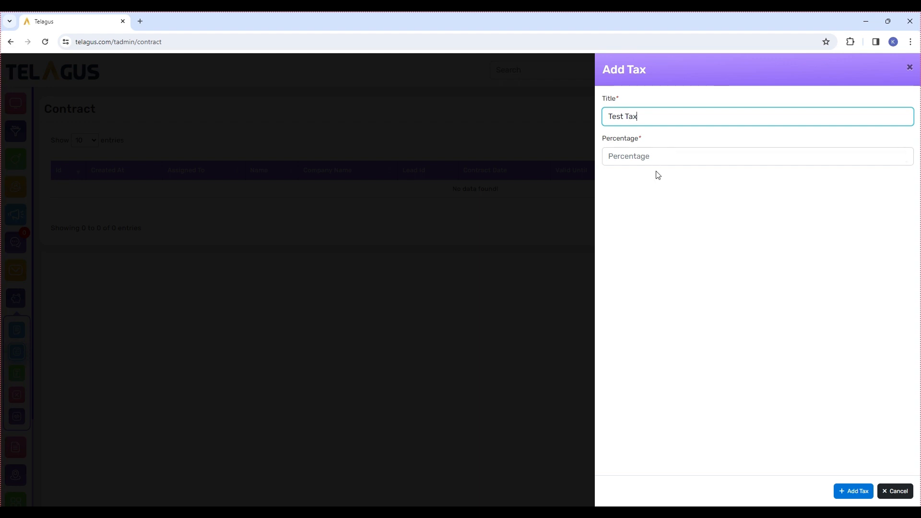
left_click(655, 160)
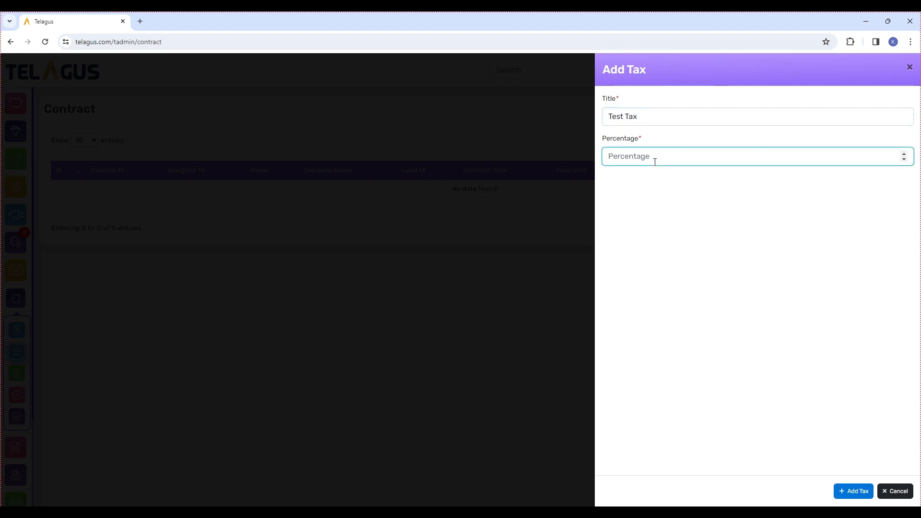
type("10")
left_click(842, 491)
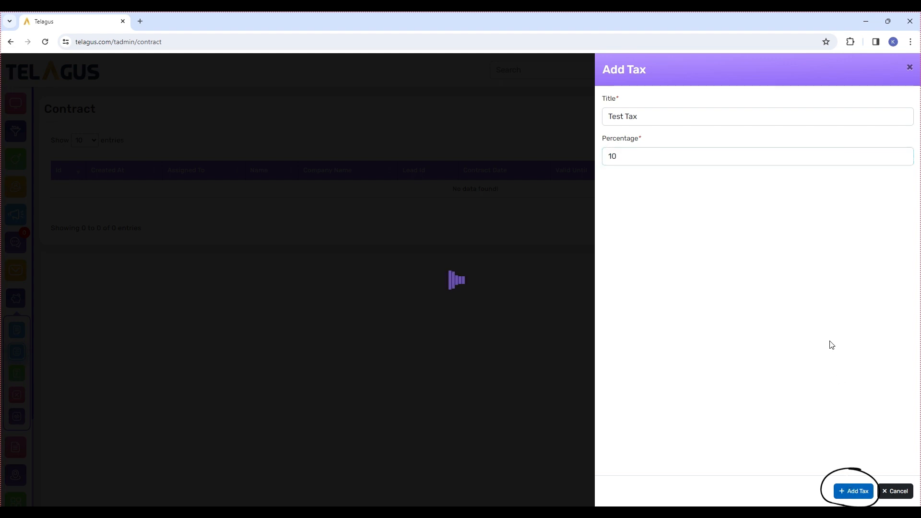
left_click(462, 328)
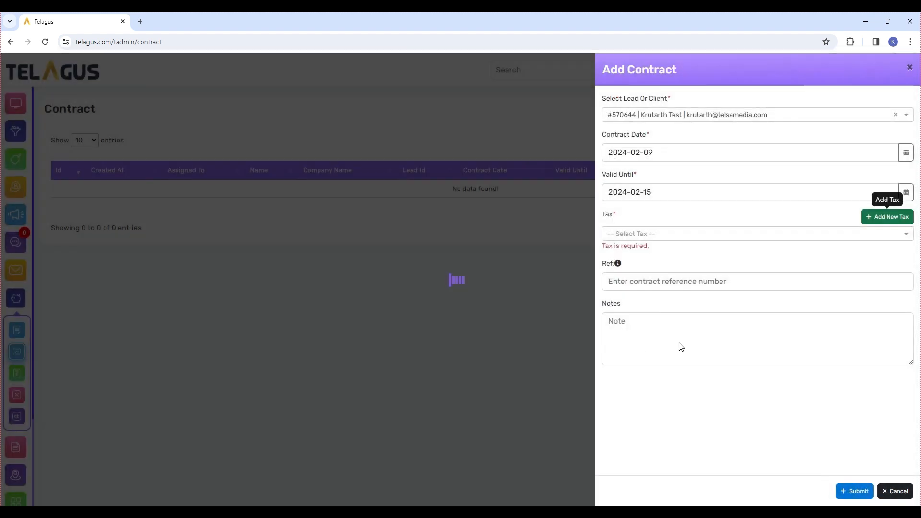
Step: Submit the contract with Test Tax 10% as its tax and Test Note as its note
left_click(680, 235)
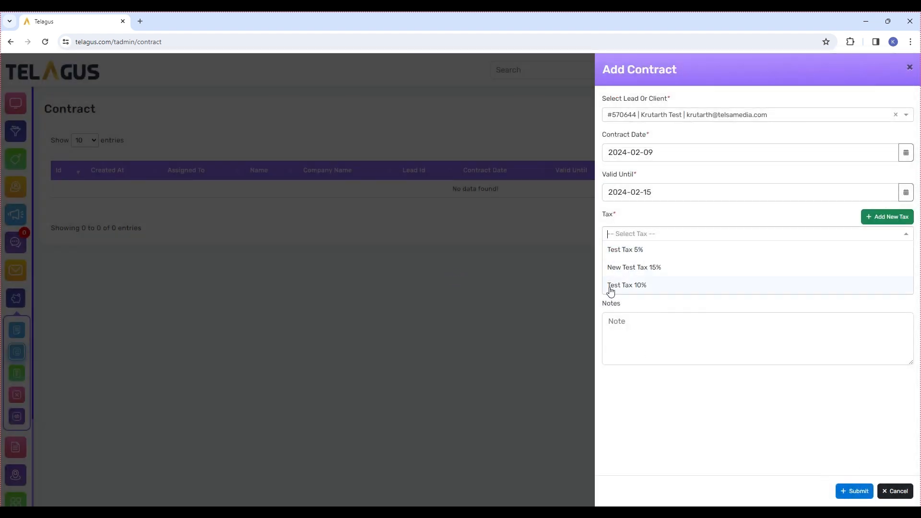
left_click(684, 287)
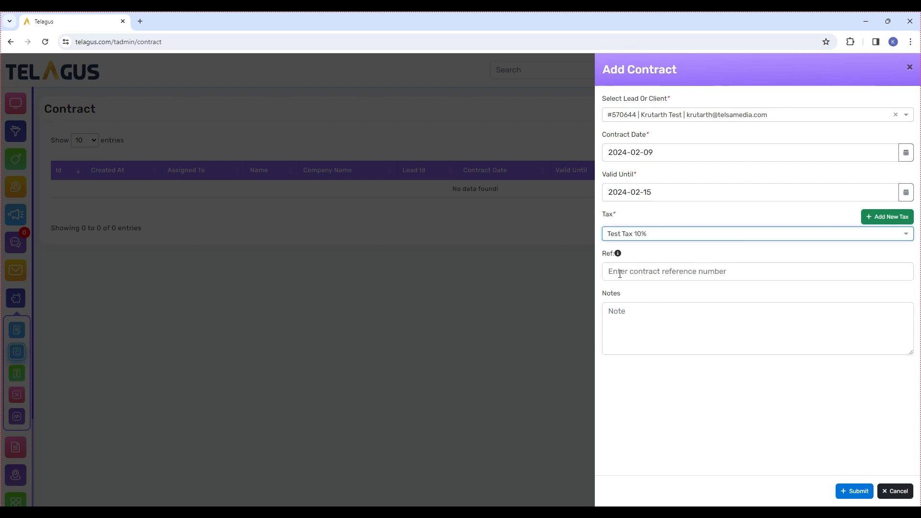
mouse_move(620, 258)
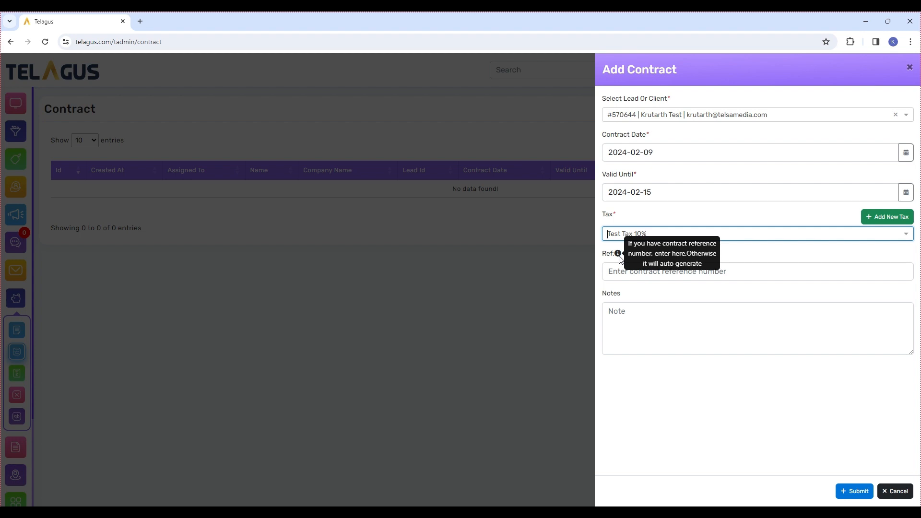
left_click(624, 312)
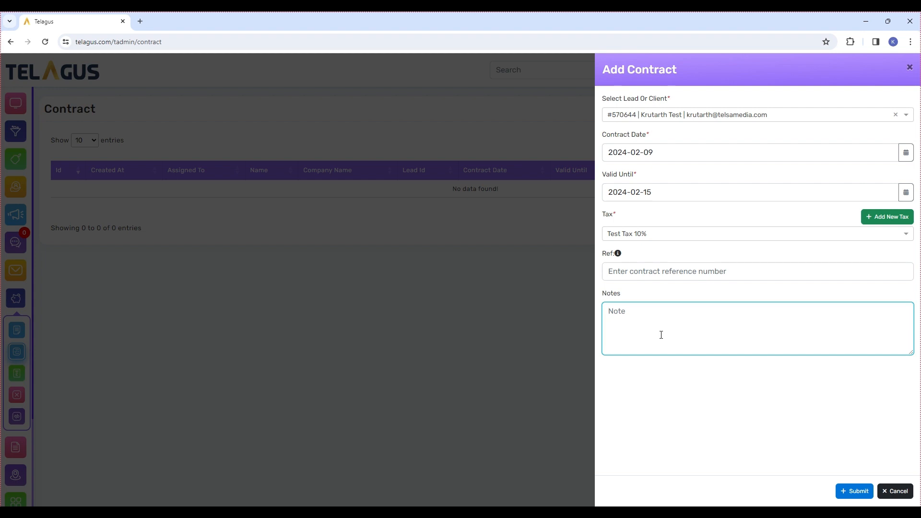
type("Test  Note")
left_click(849, 494)
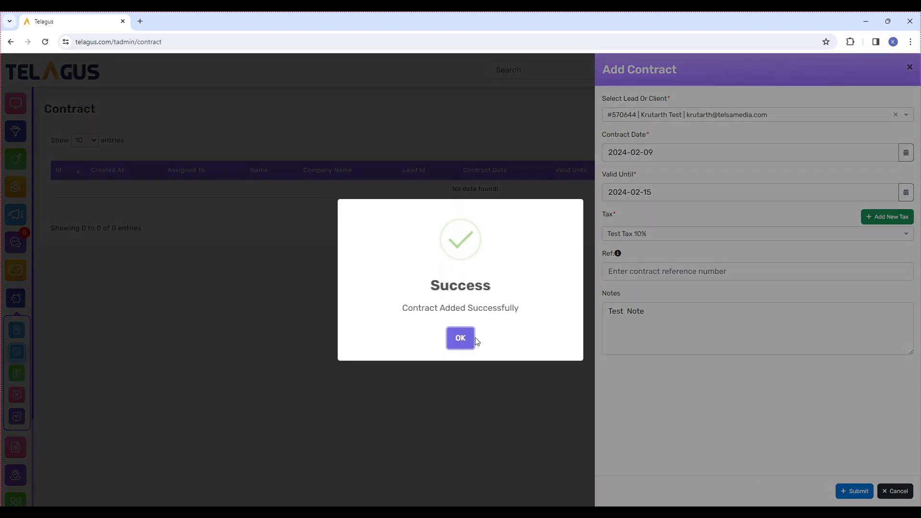
left_click(461, 338)
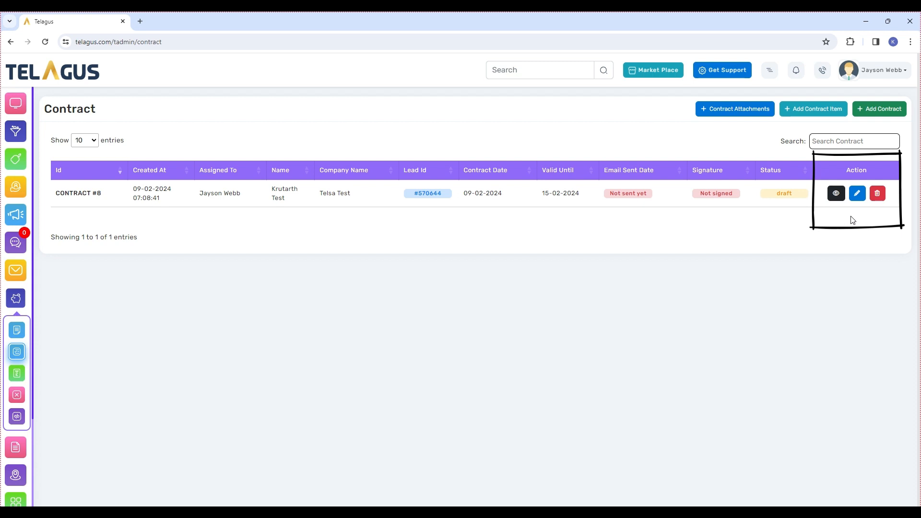
left_click(859, 203)
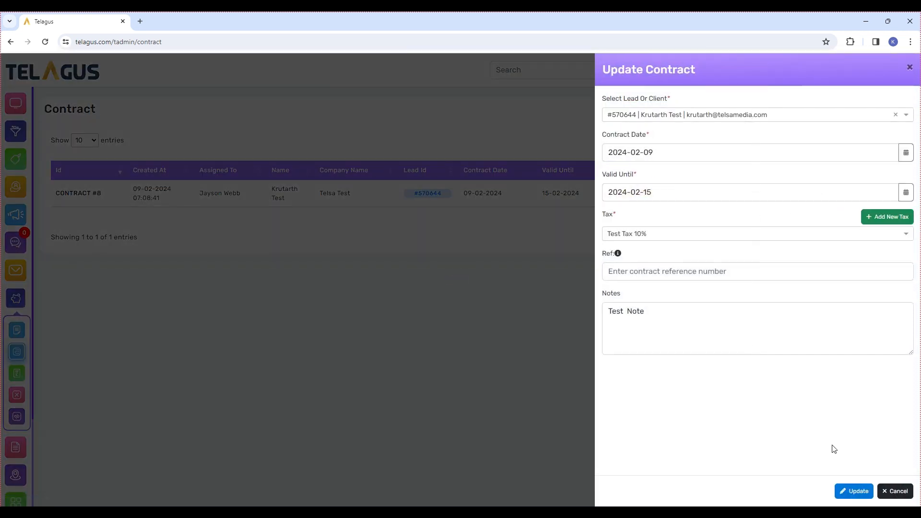
left_click(888, 492)
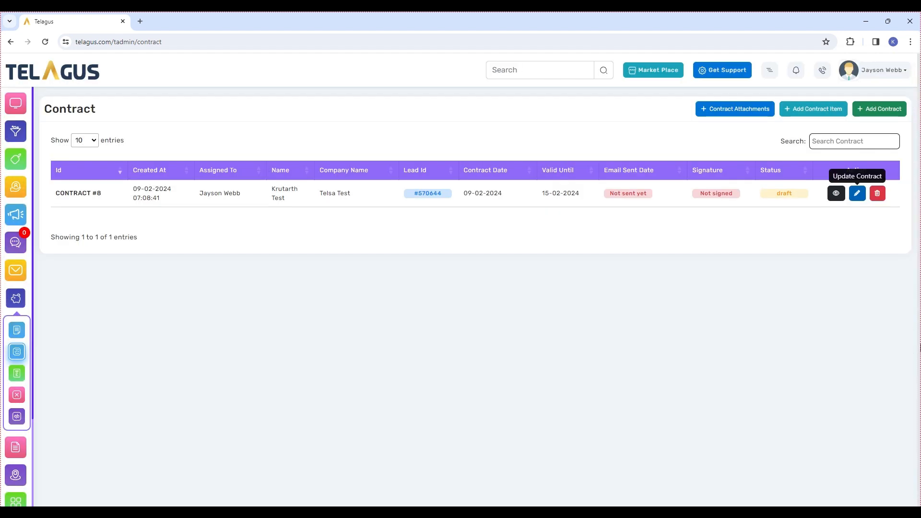
left_click(879, 194)
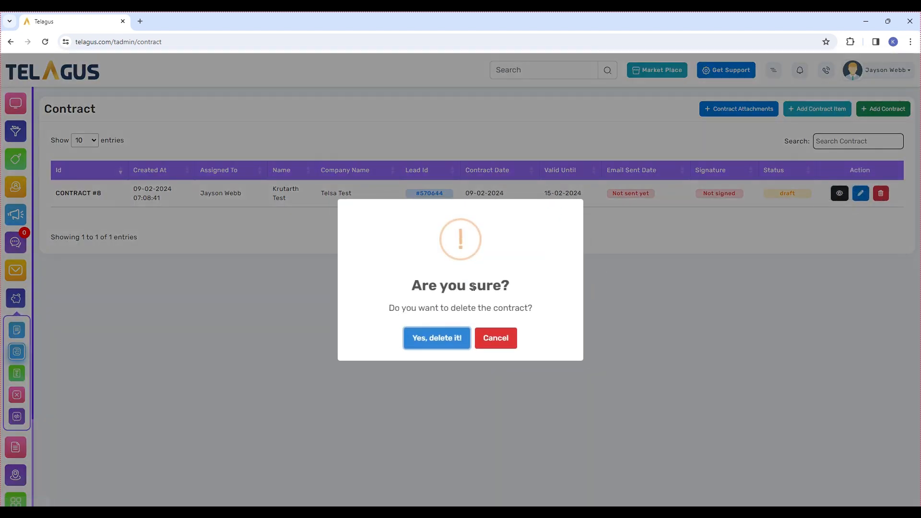
left_click(513, 348)
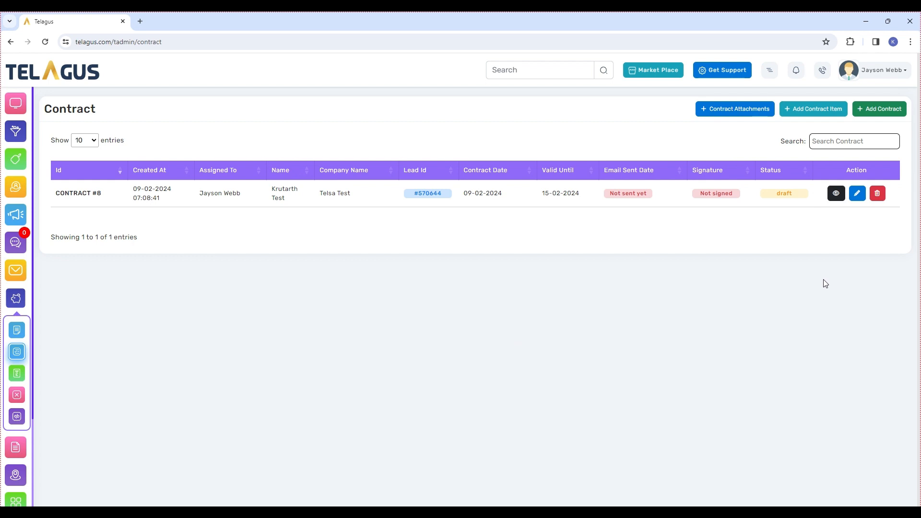
Step: Open the draft contract and insert the line EDITED above the PARTIES heading in its agreement text
left_click(836, 195)
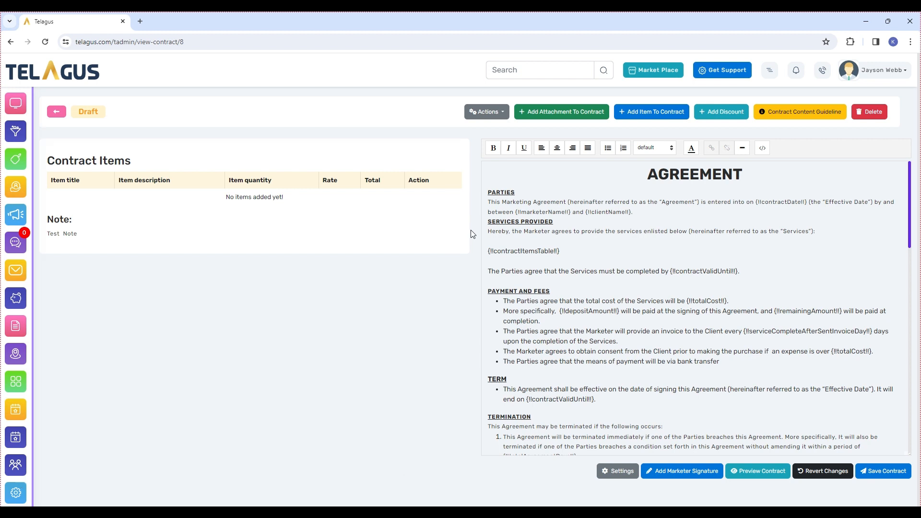
scroll(647, 311, "down", 15)
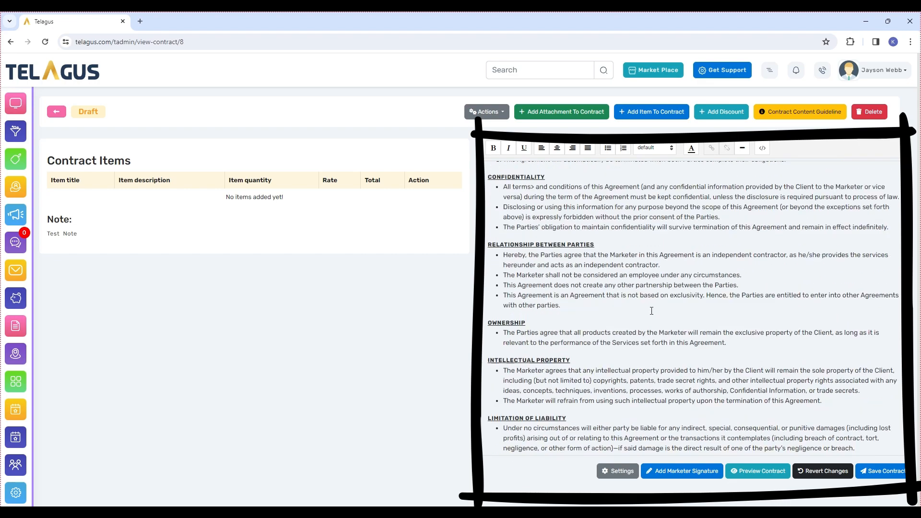
scroll(652, 311, "up", 15)
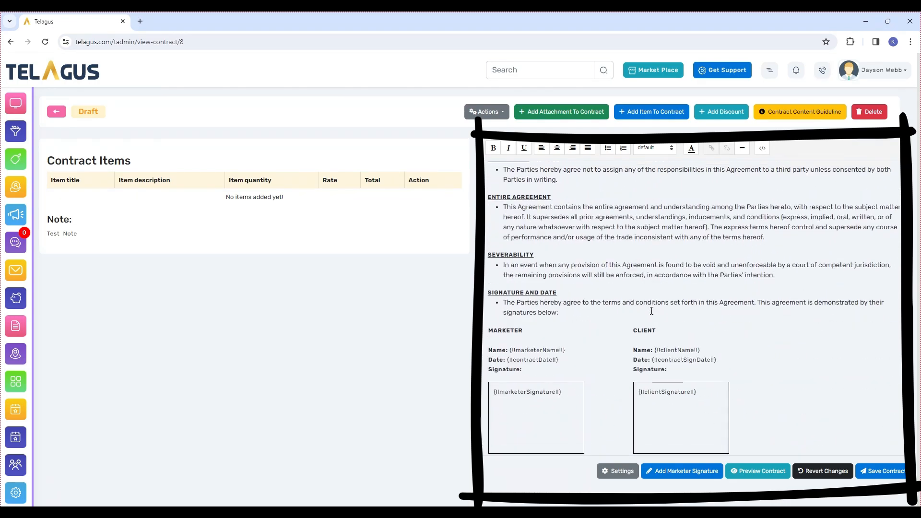
left_click(611, 259)
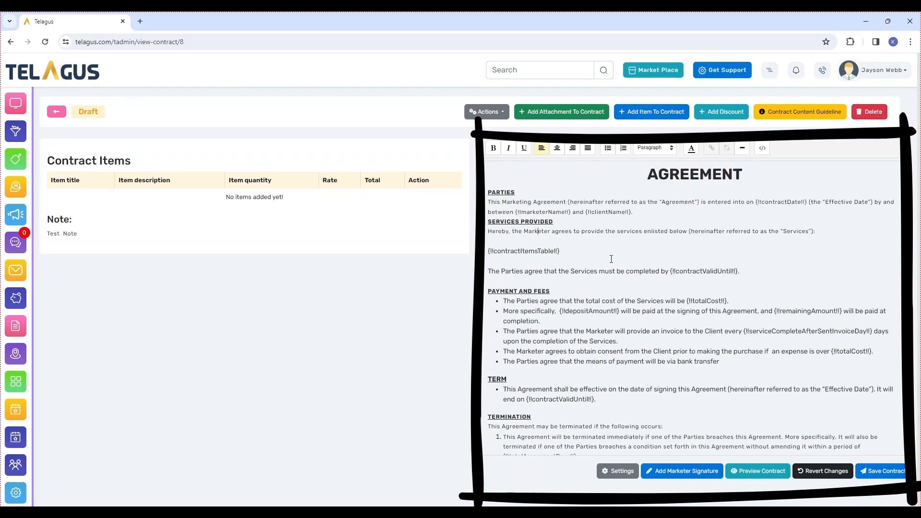
left_click(540, 184)
left_click(549, 196)
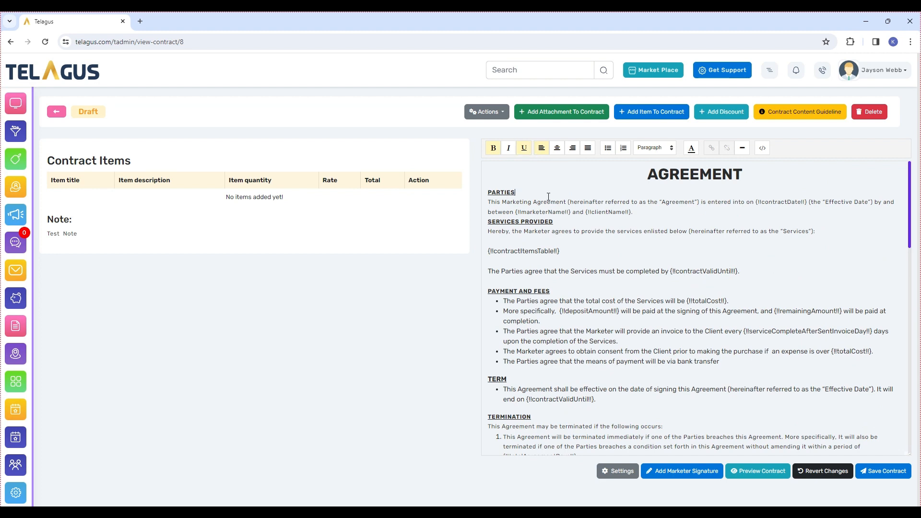
key("Return")
type("EDITED")
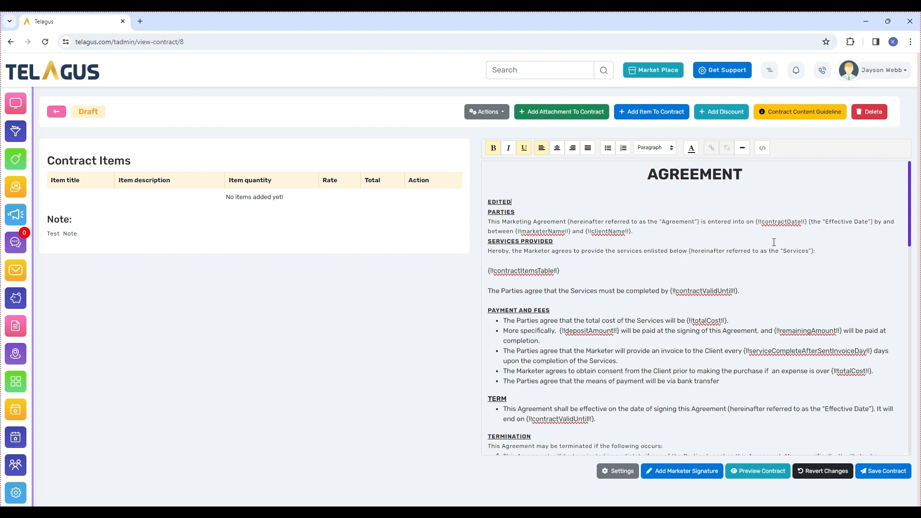
Step: Examine the placeholder tags in the agreement text and the list of available tags in the Contract Content Guideline
left_click_drag(757, 222, 808, 224)
left_click_drag(514, 231, 572, 230)
left_click(691, 241)
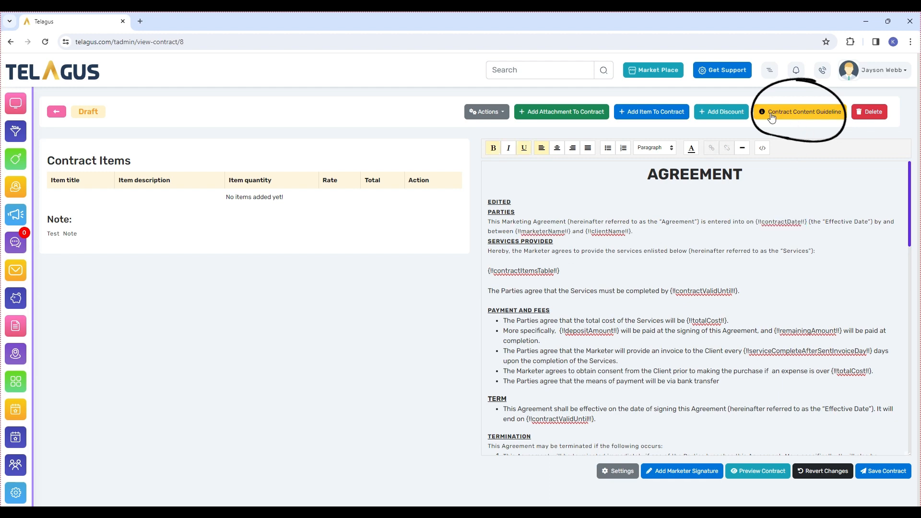
left_click(817, 120)
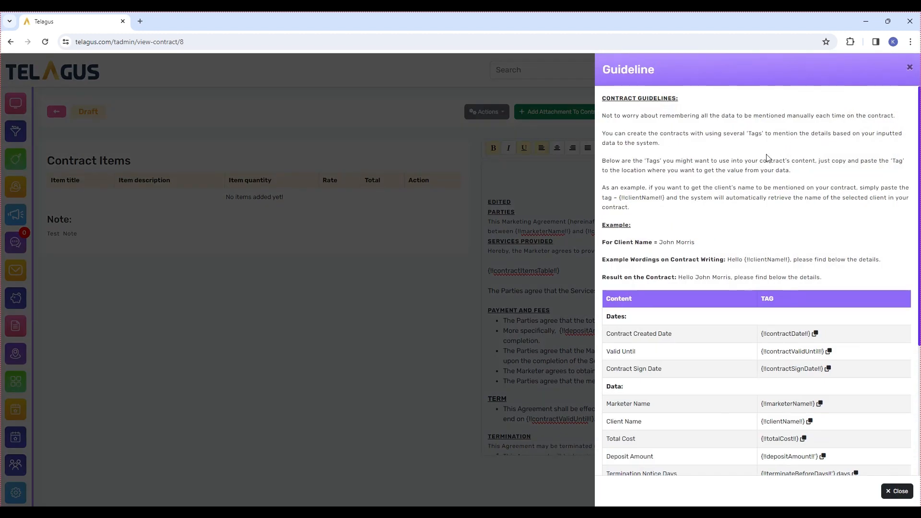
scroll(702, 278, "down", 4)
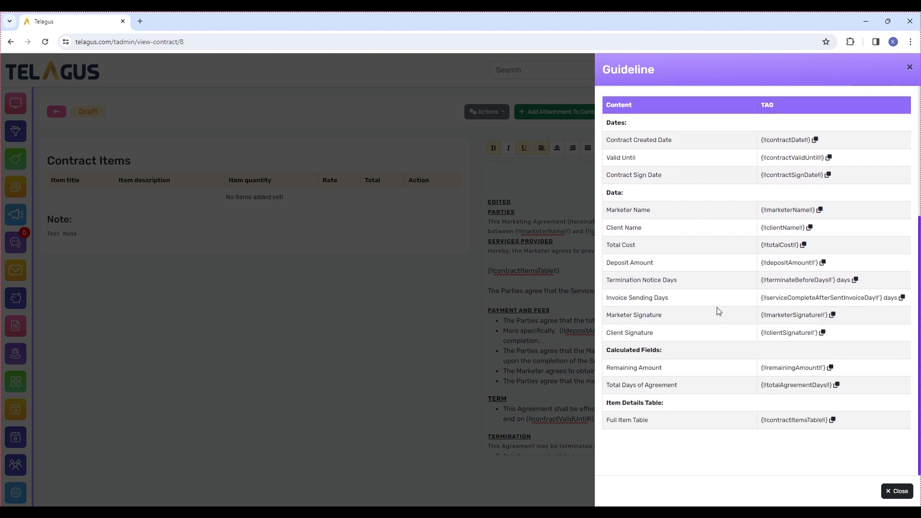
scroll(717, 310, "up", 4)
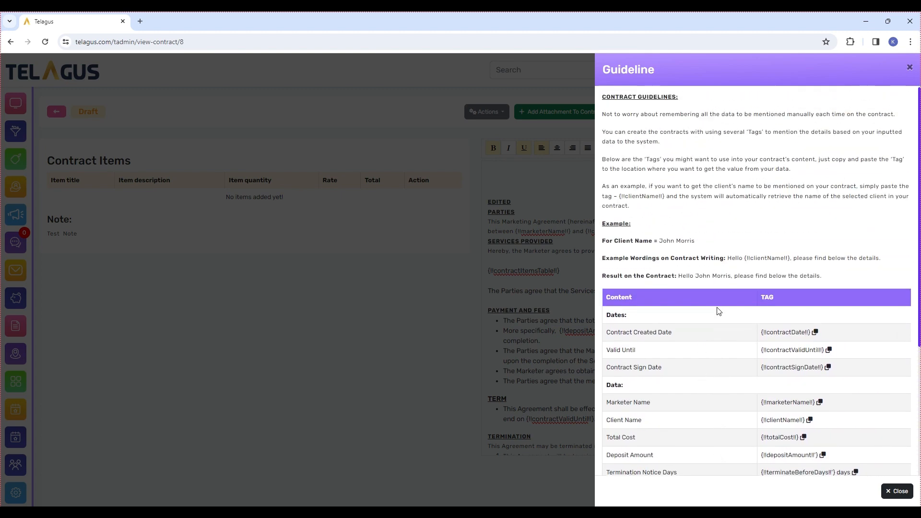
left_click(896, 492)
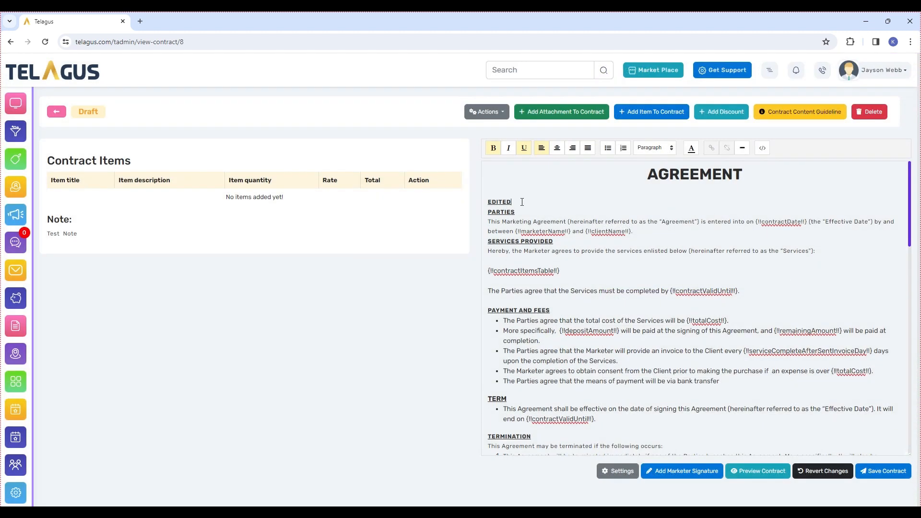
left_click_drag(522, 202, 483, 201)
left_click(653, 224)
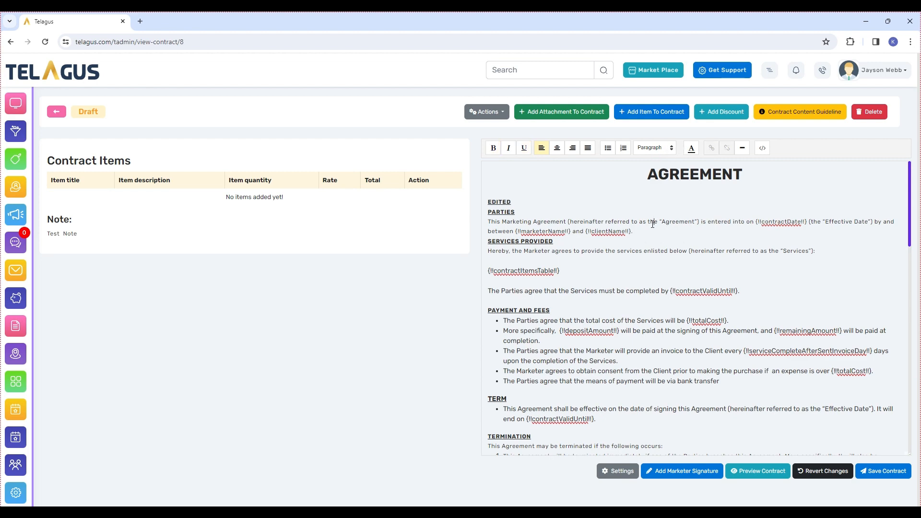
Step: Open the contract's attachment form and check which existing attachments can be included
left_click(563, 121)
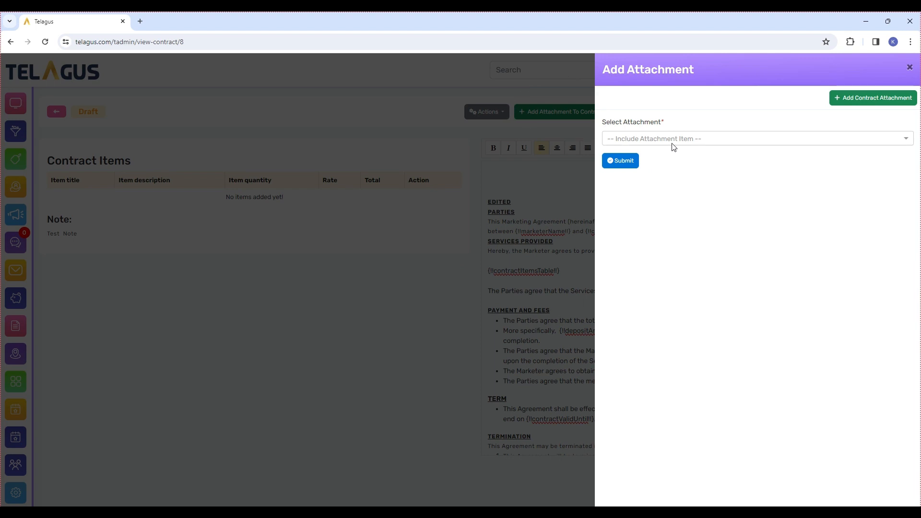
left_click(673, 140)
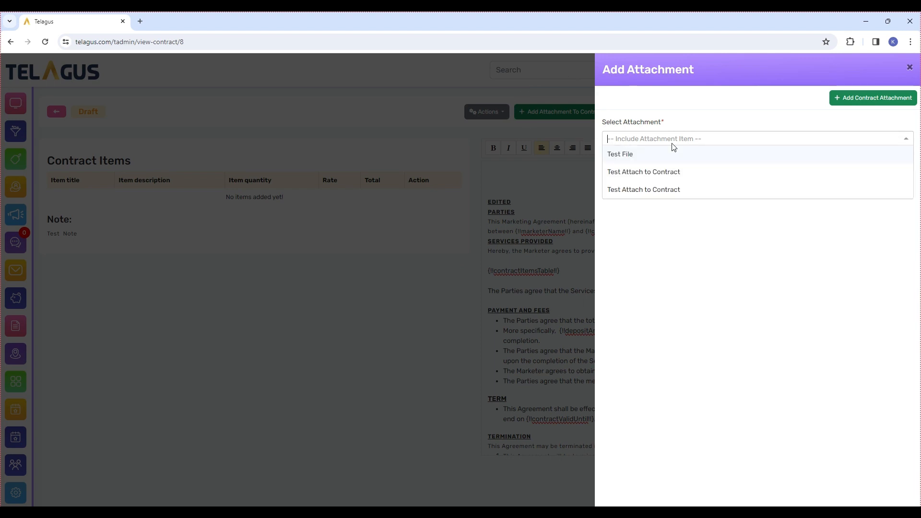
left_click(795, 113)
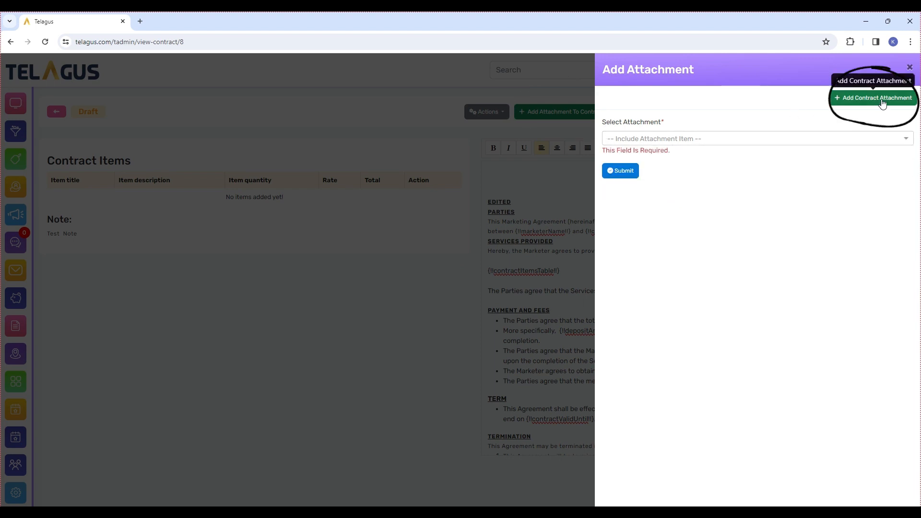
left_click(883, 98)
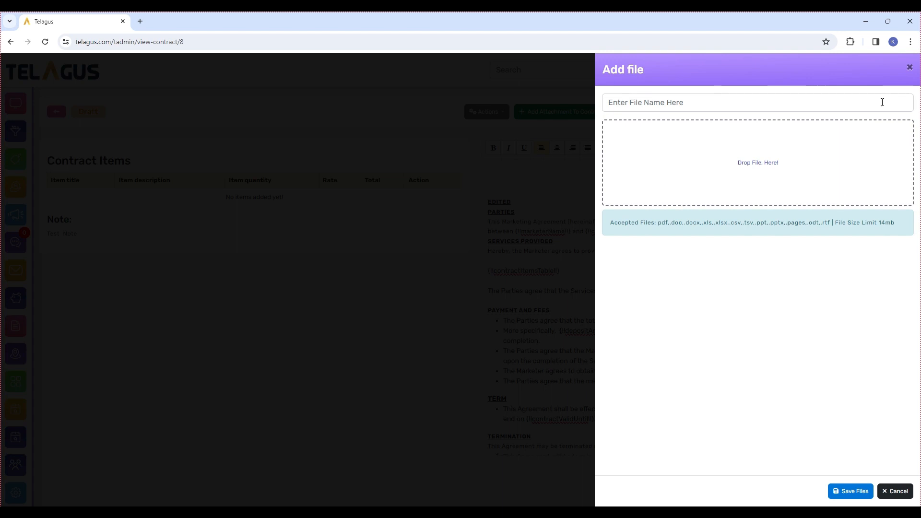
left_click(697, 99)
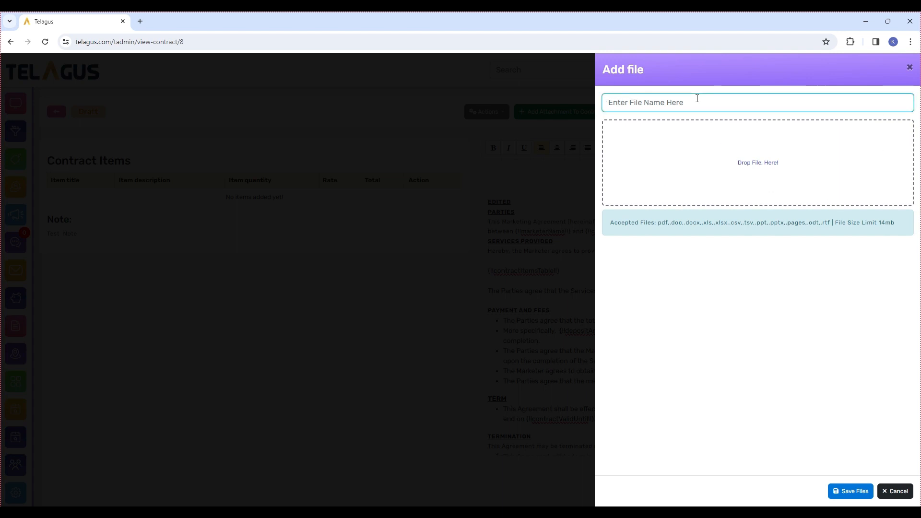
type("TEST")
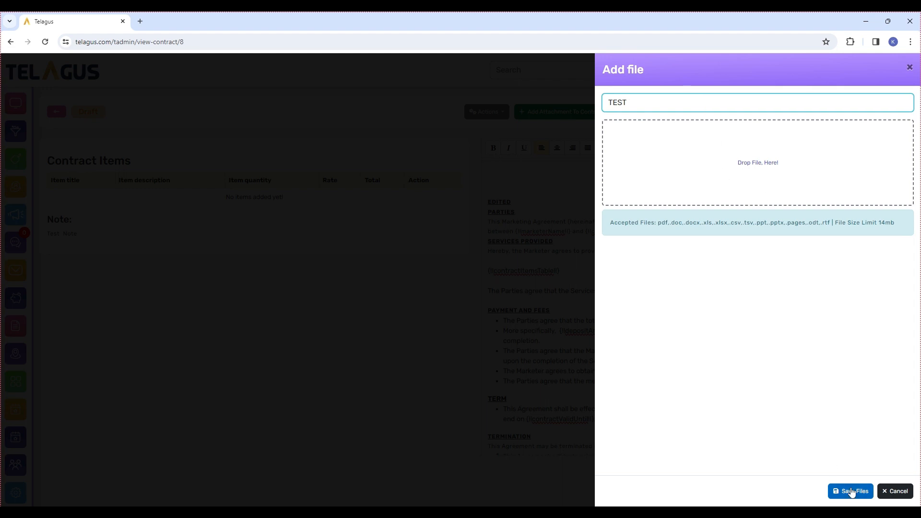
left_click(893, 491)
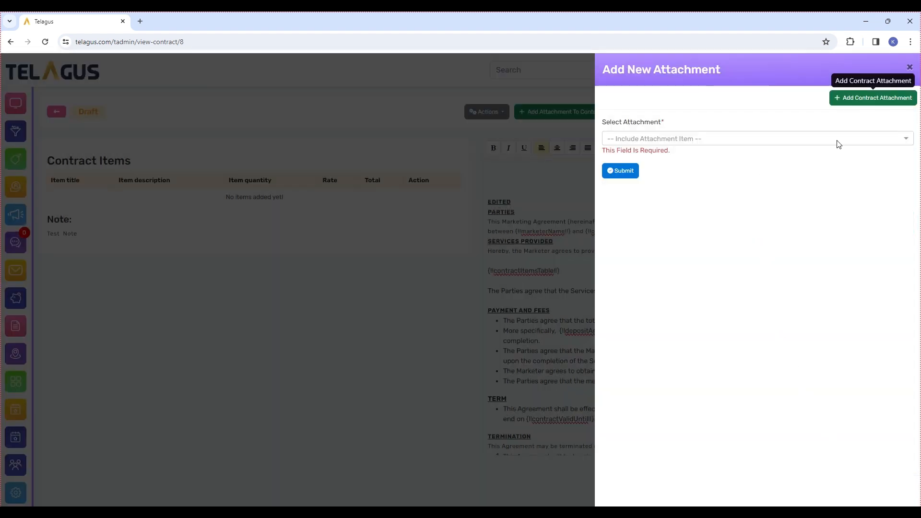
Step: Select Test File as the attachment and submit it to the contract
left_click(701, 139)
left_click(669, 161)
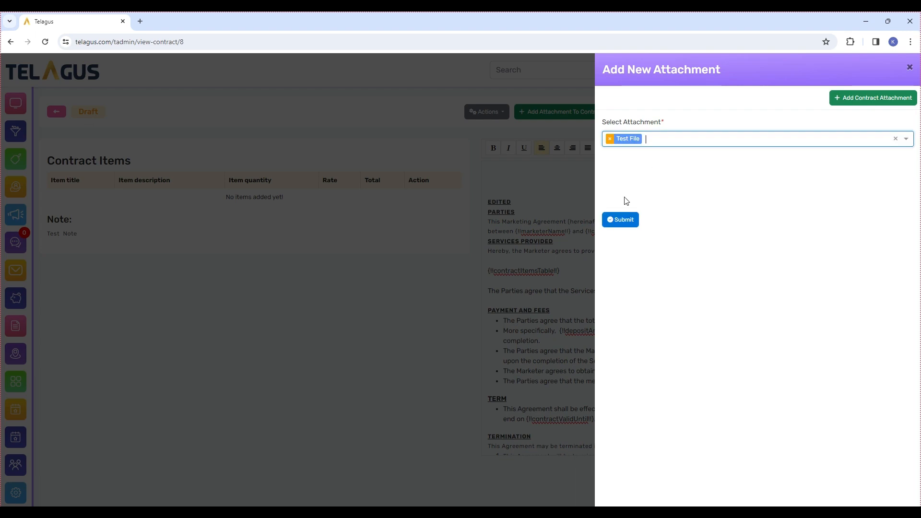
left_click(624, 221)
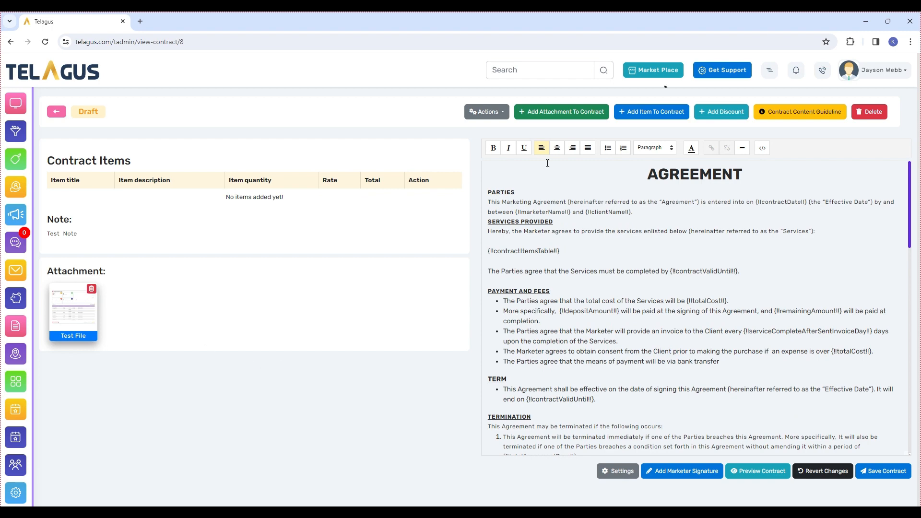
Step: Add the existing contract item Test Item to the contract with a quantity of 1
left_click(653, 112)
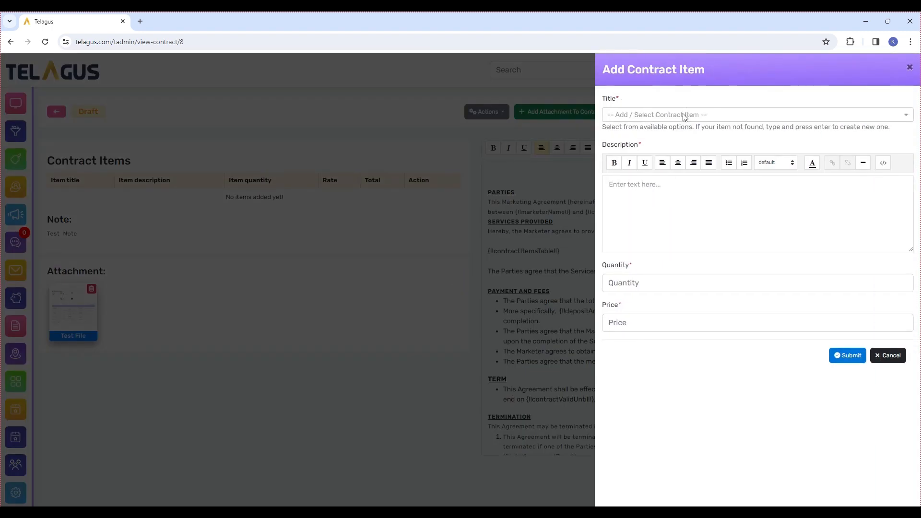
left_click(685, 118)
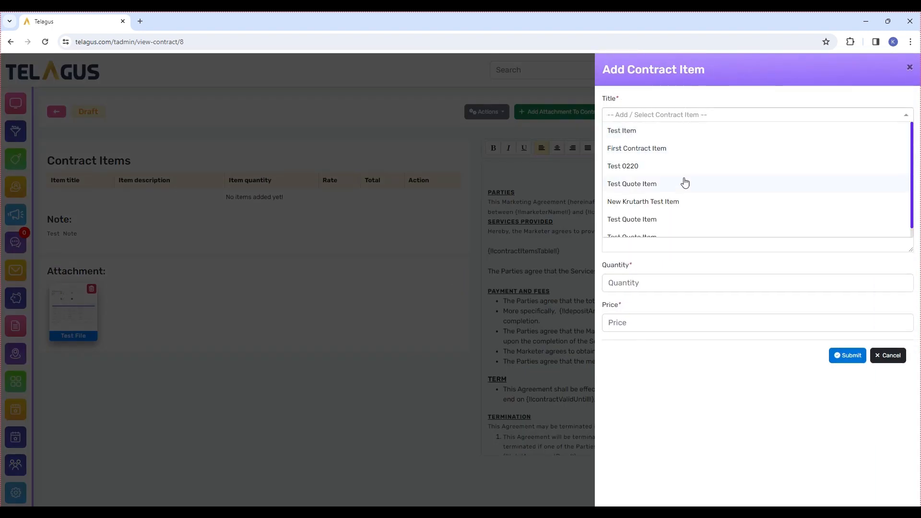
left_click(679, 138)
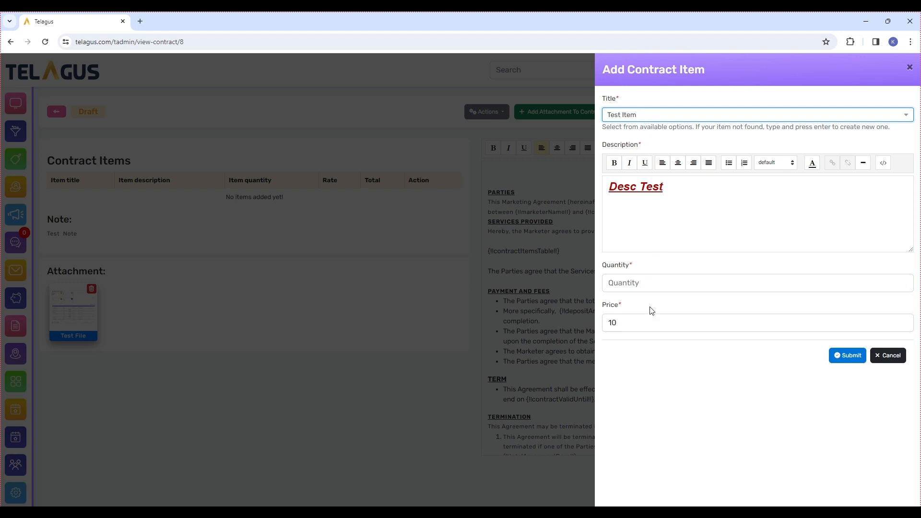
left_click(652, 282)
type("1")
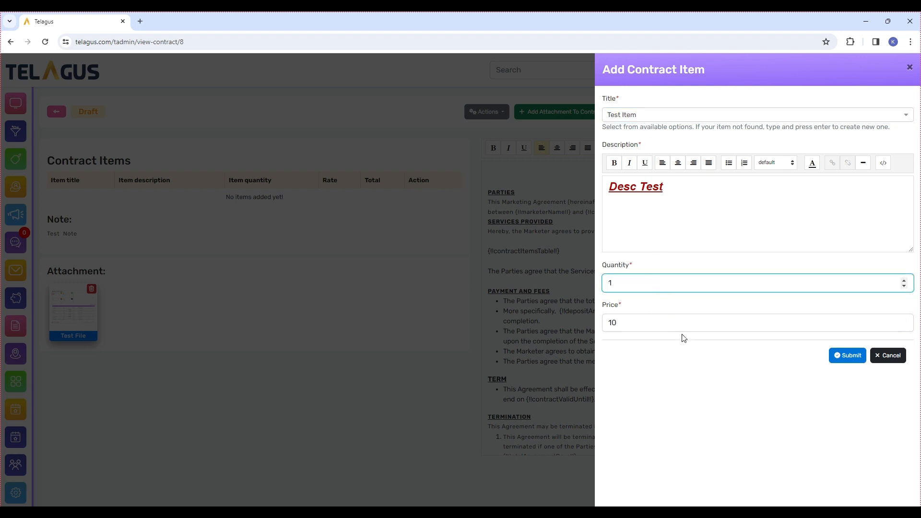
left_click(676, 322)
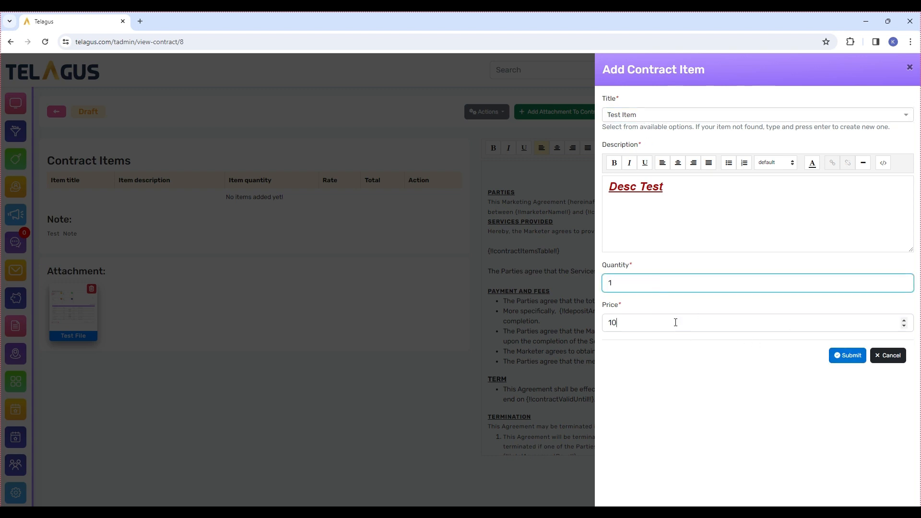
left_click(841, 360)
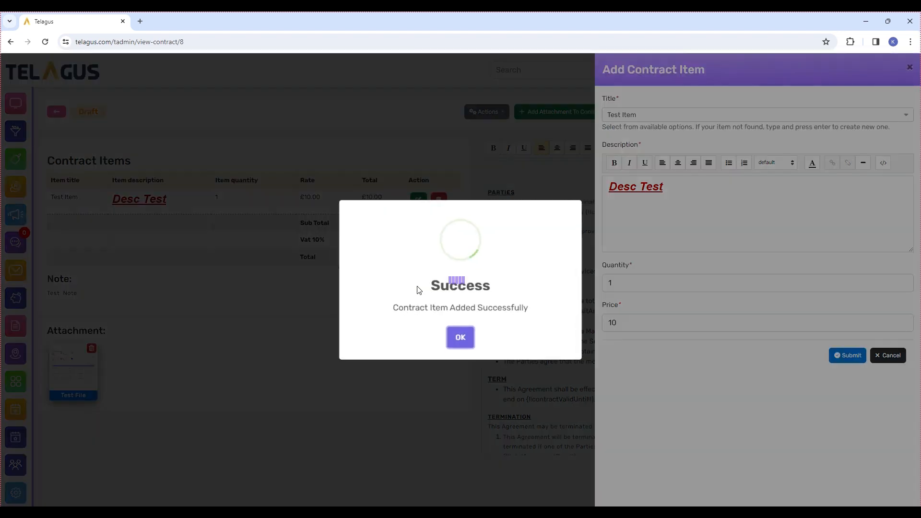
left_click(461, 338)
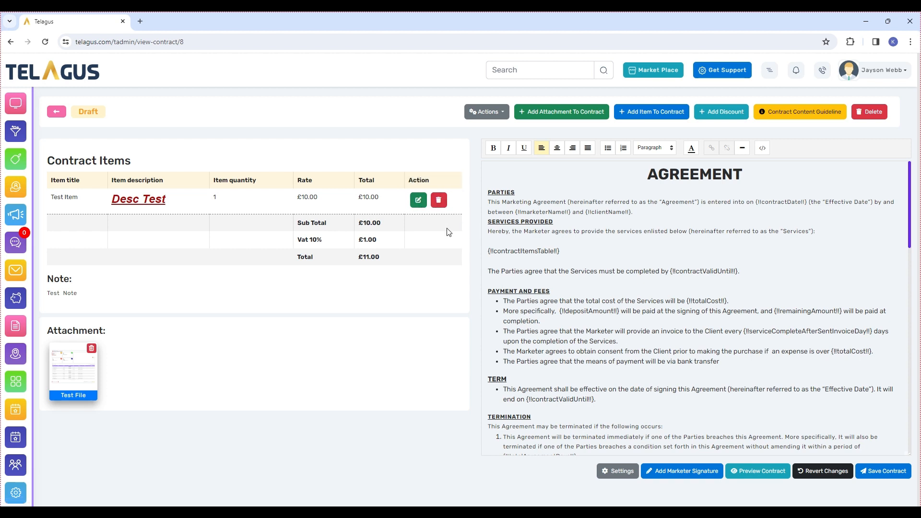
Step: Apply a Fixed discount of 1 to the contract
left_click(725, 119)
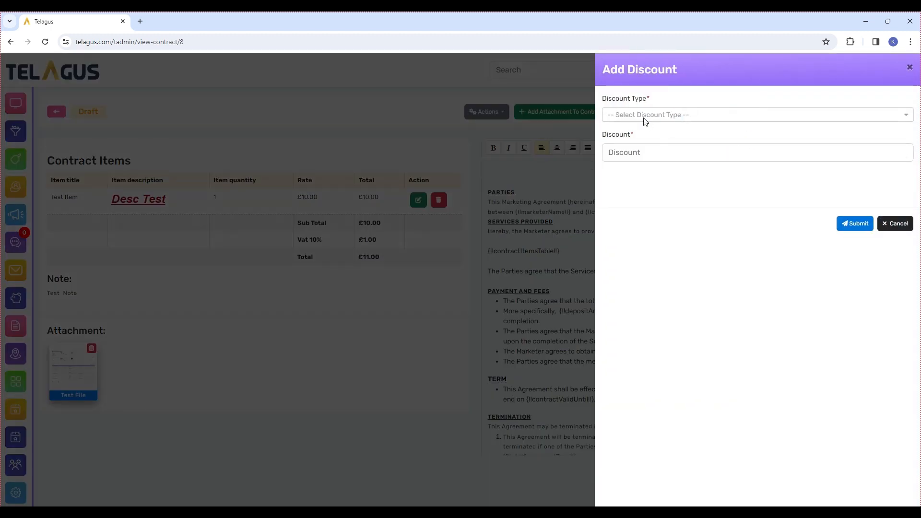
left_click(762, 122)
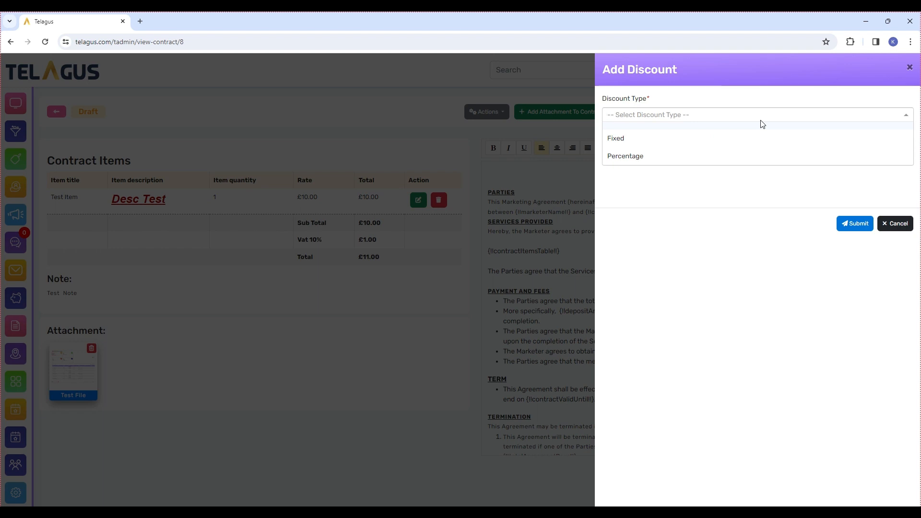
left_click(659, 139)
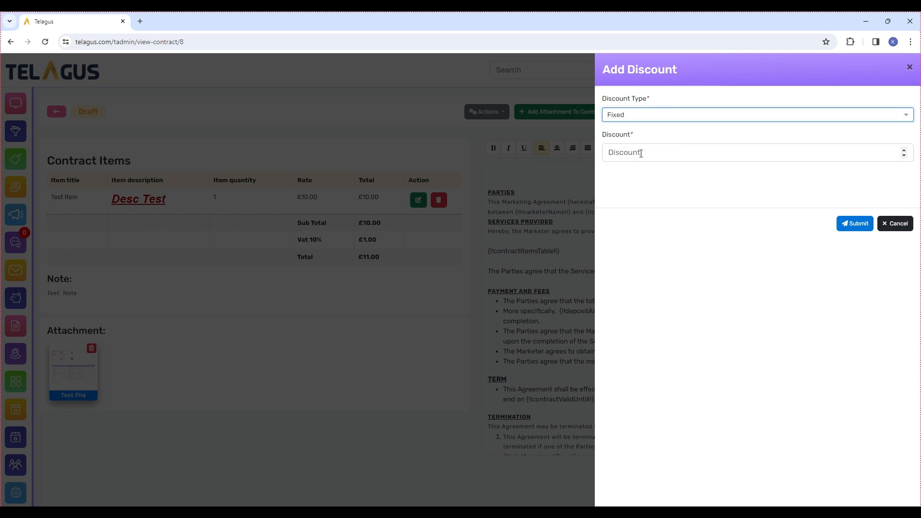
left_click(641, 153)
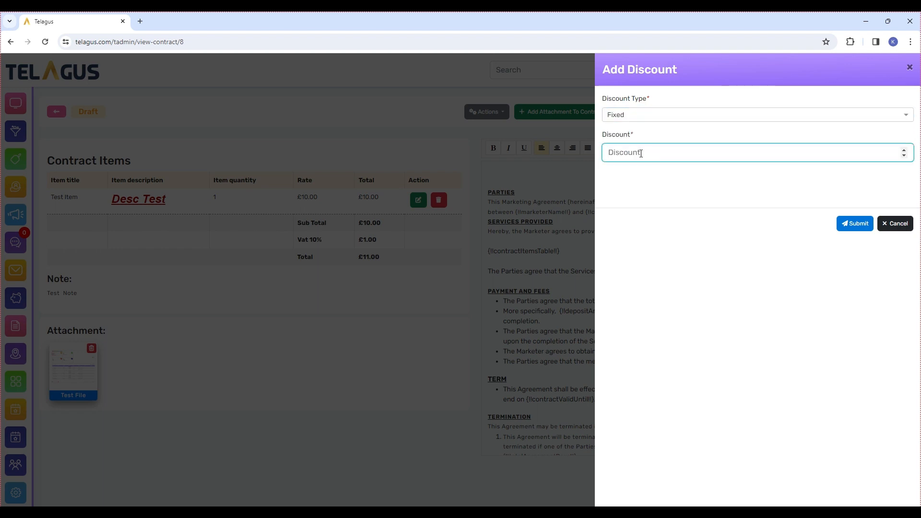
type("1")
left_click(846, 229)
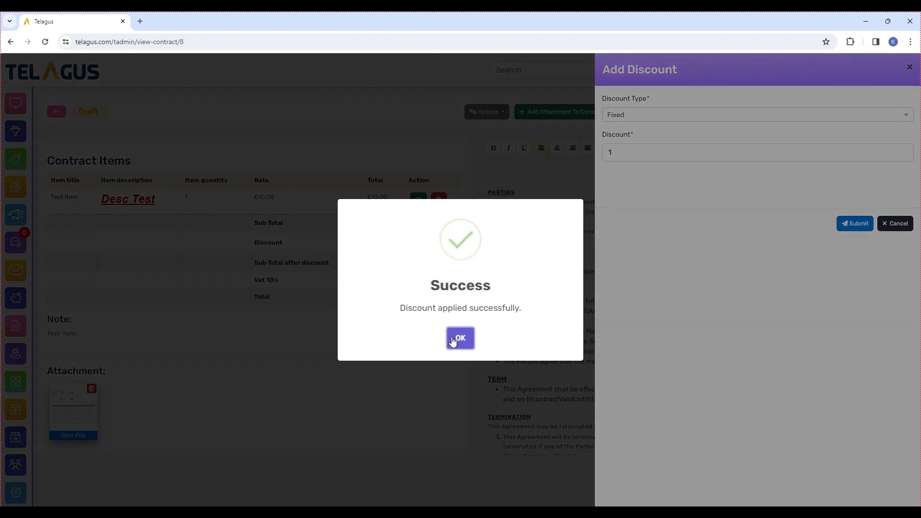
left_click(453, 341)
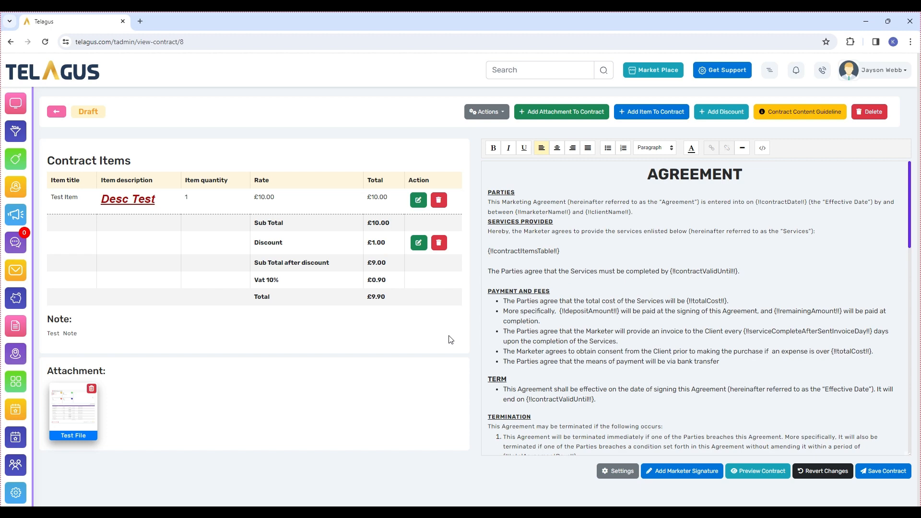
Step: Open the contract settings and set the advance payment amount to 5, keeping Percentage as the payment type
left_click(617, 476)
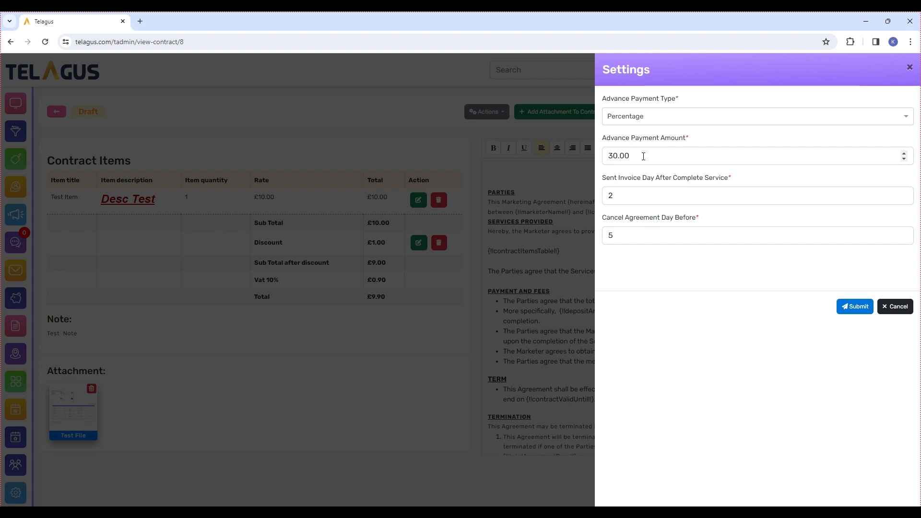
left_click(638, 122)
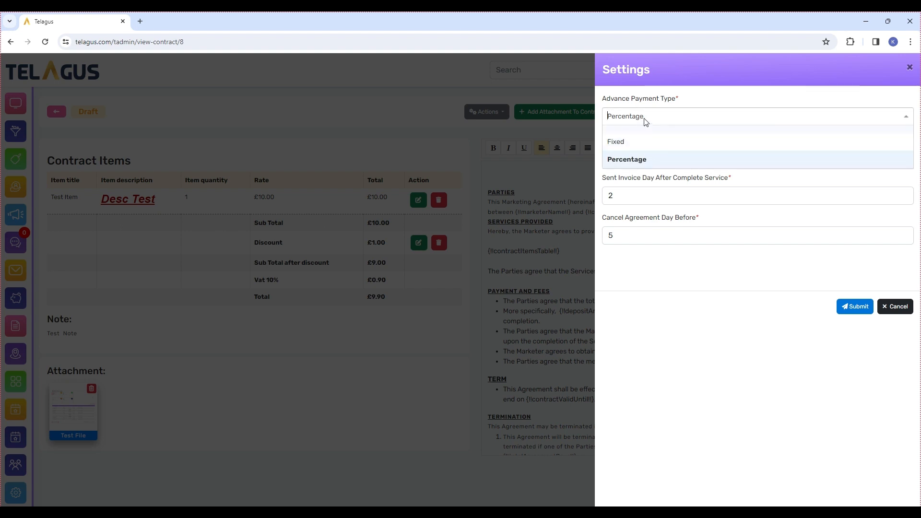
left_click(653, 184)
left_click(635, 156)
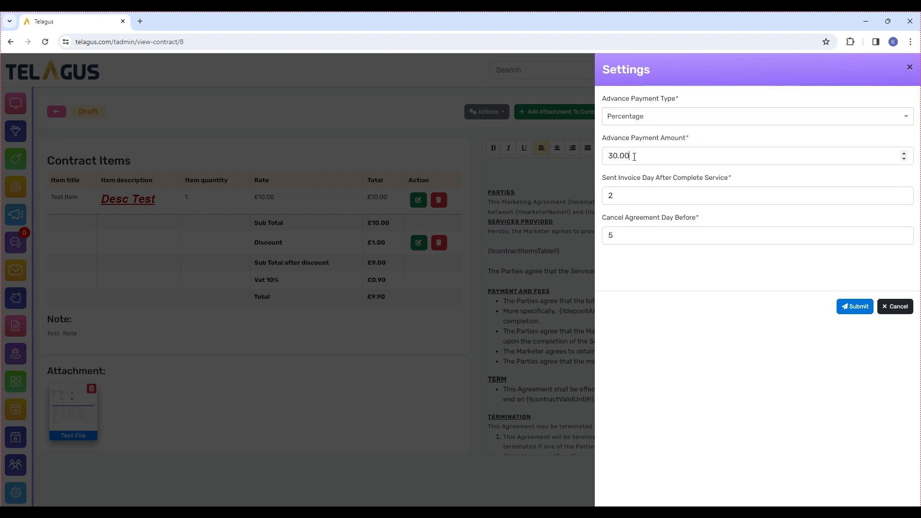
left_click_drag(635, 157, 598, 158)
type("5")
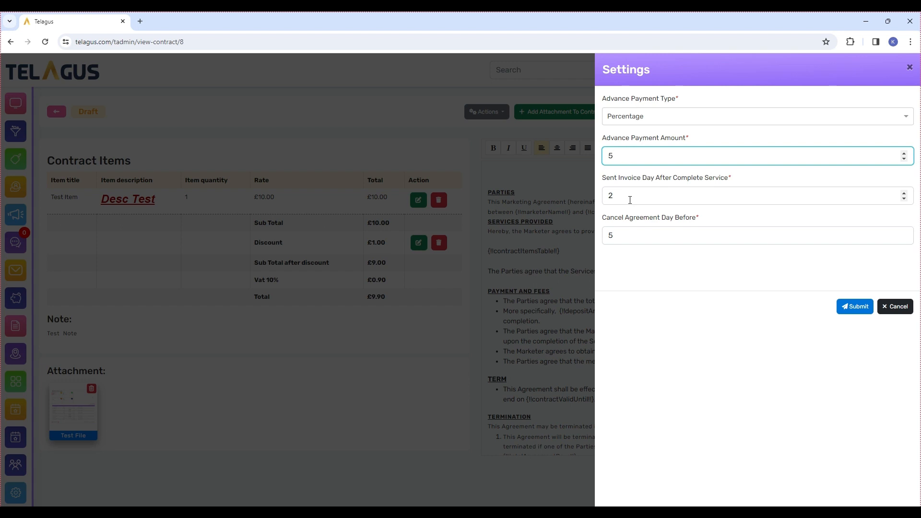
Step: Set Cancel Agreement Day Before to 3 and submit the contract settings
left_click(630, 200)
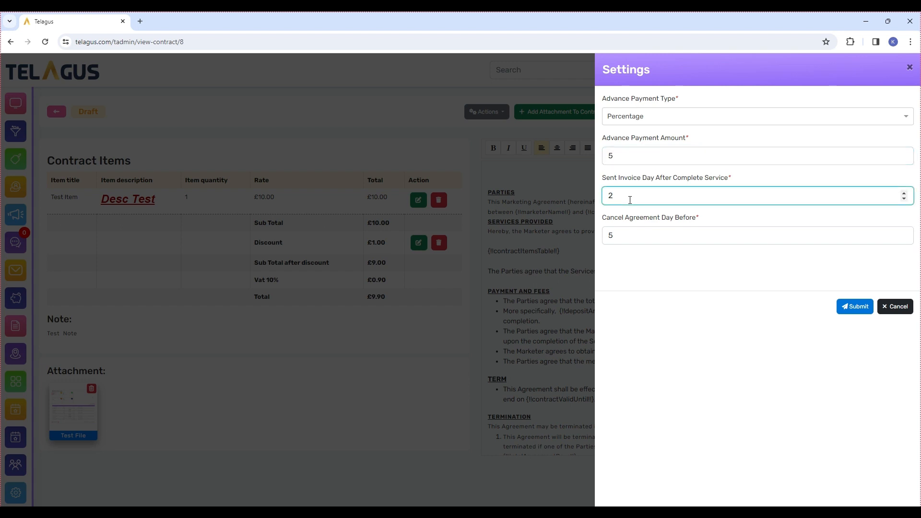
left_click(630, 234)
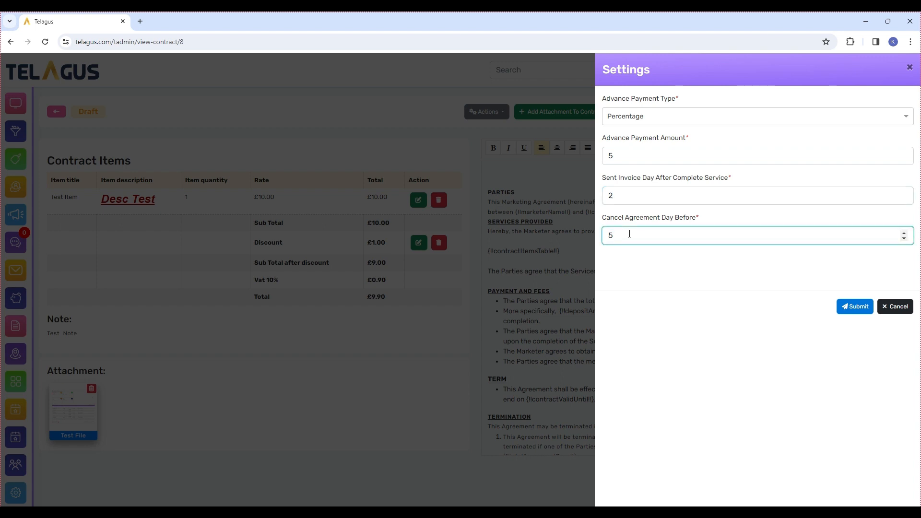
key("ctrl+a")
type("3")
left_click(628, 267)
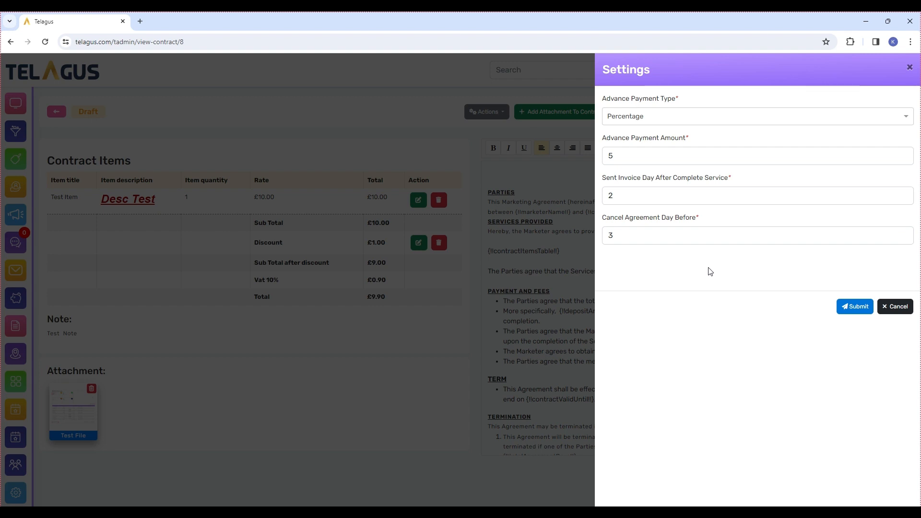
left_click(856, 307)
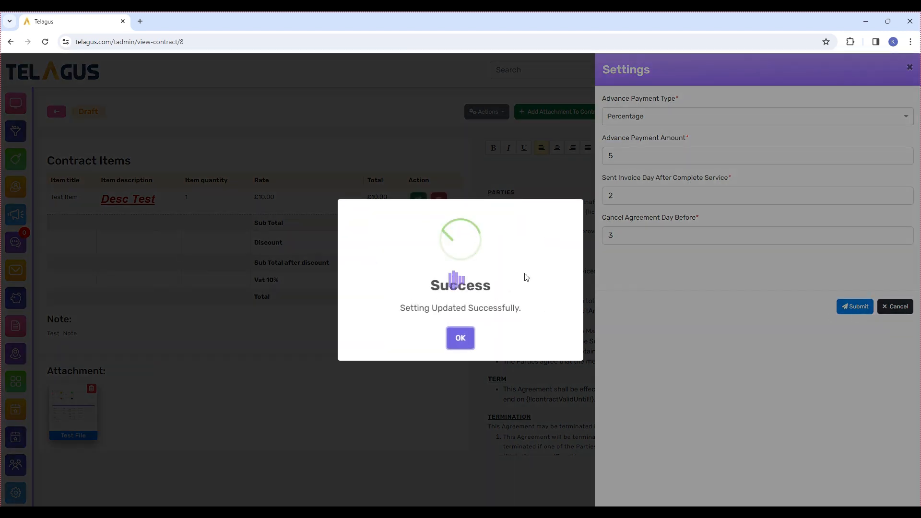
left_click(460, 338)
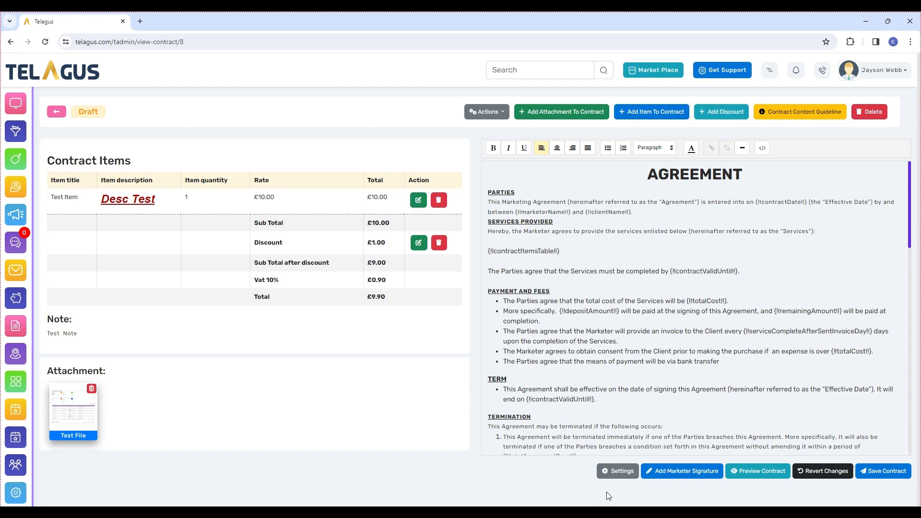
Step: Draw a marketer signature by hand, clearing the first attempt, and save it to the contract
left_click(678, 478)
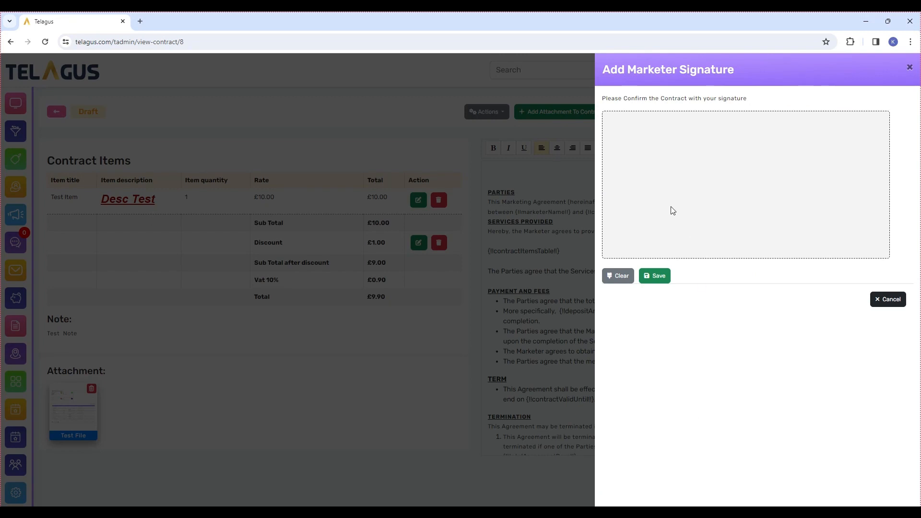
mouse_move(659, 176)
left_mouse_down()
mouse_move(668, 212)
mouse_move(664, 178)
mouse_move(685, 204)
mouse_move(709, 201)
left_mouse_up()
left_click(615, 278)
mouse_move(654, 150)
left_mouse_down()
mouse_move(663, 169)
mouse_move(697, 169)
left_mouse_up()
left_click(704, 159)
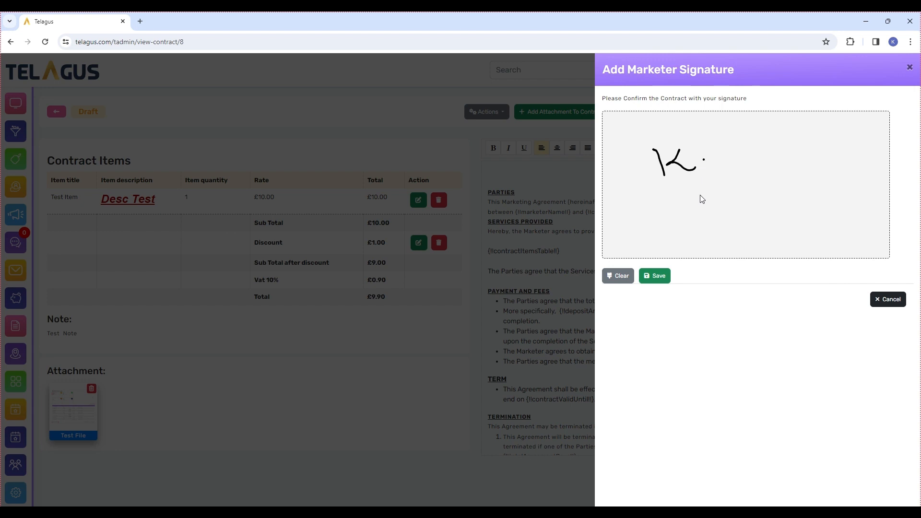
left_click(661, 285)
left_click(460, 338)
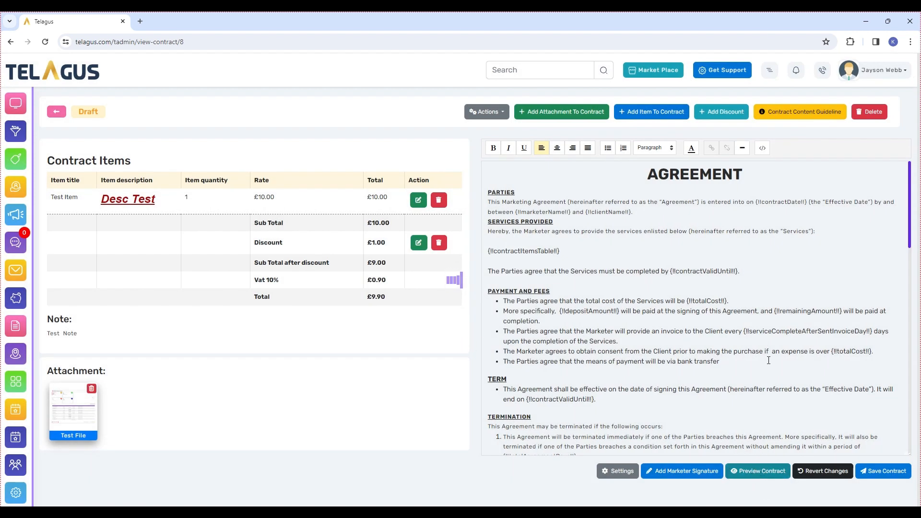
Step: Preview the whole contract from the parties section through the closing clauses, close the preview and save the contract
left_click(757, 473)
scroll(767, 356, "down", 3)
scroll(766, 356, "down", 20)
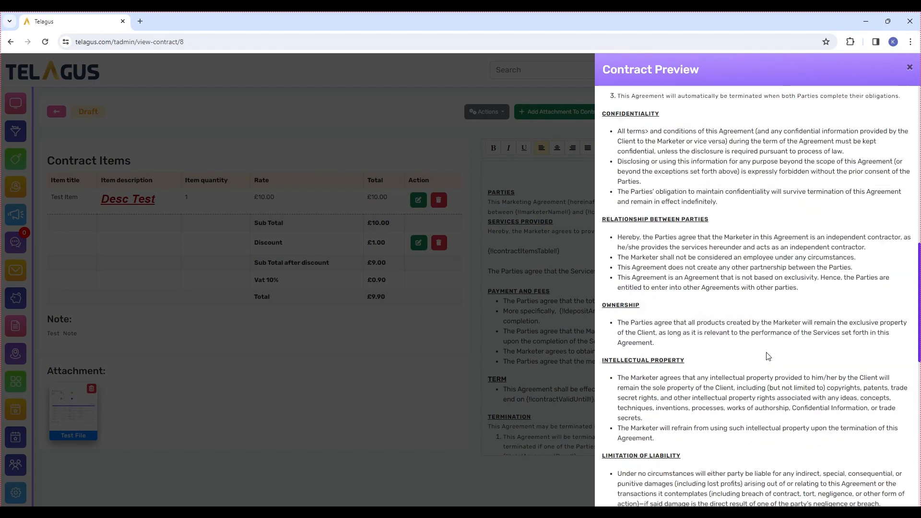
scroll(766, 356, "up", 20)
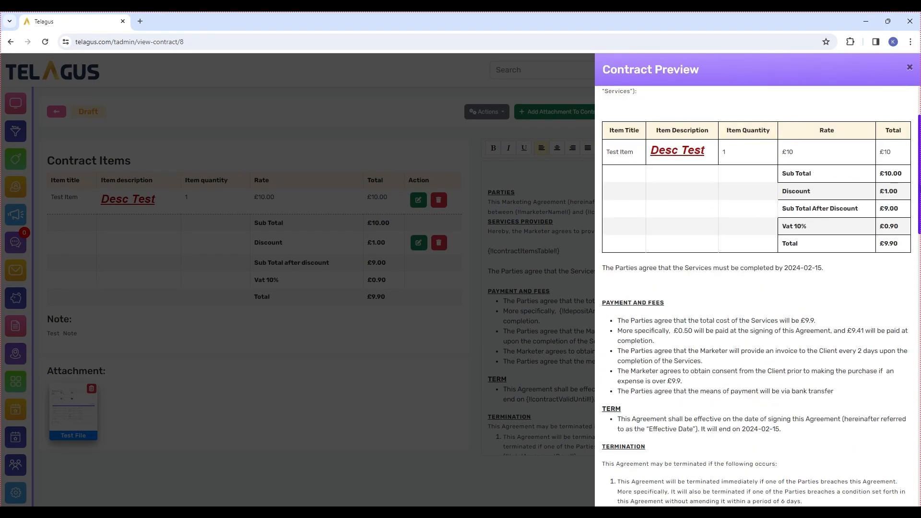
scroll(914, 164, "up", 2)
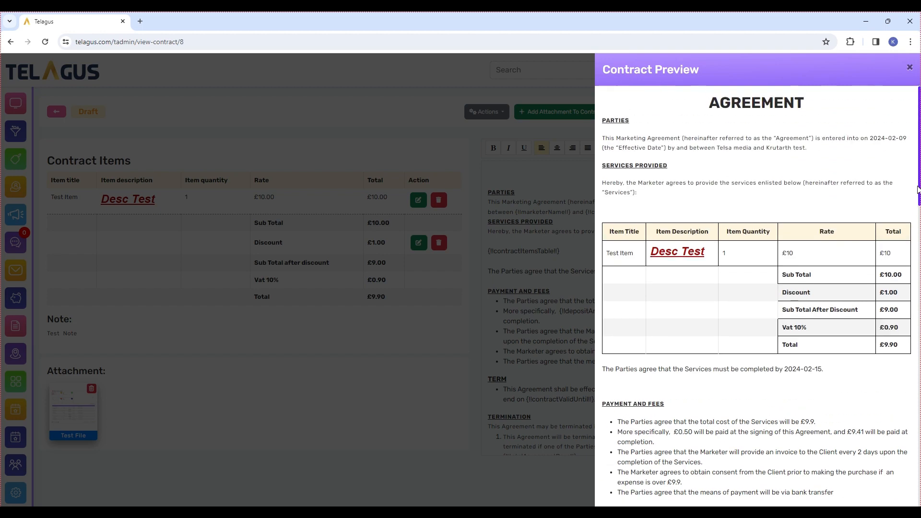
left_click(910, 70)
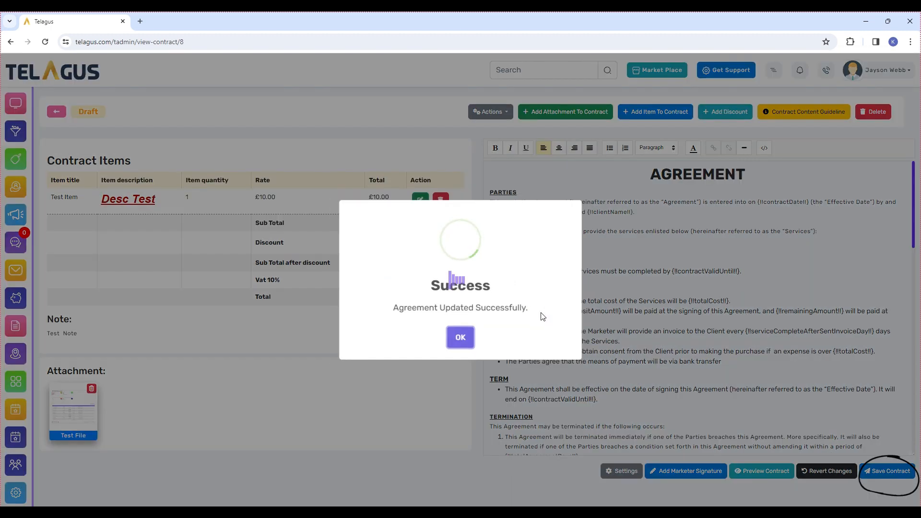
left_click(460, 339)
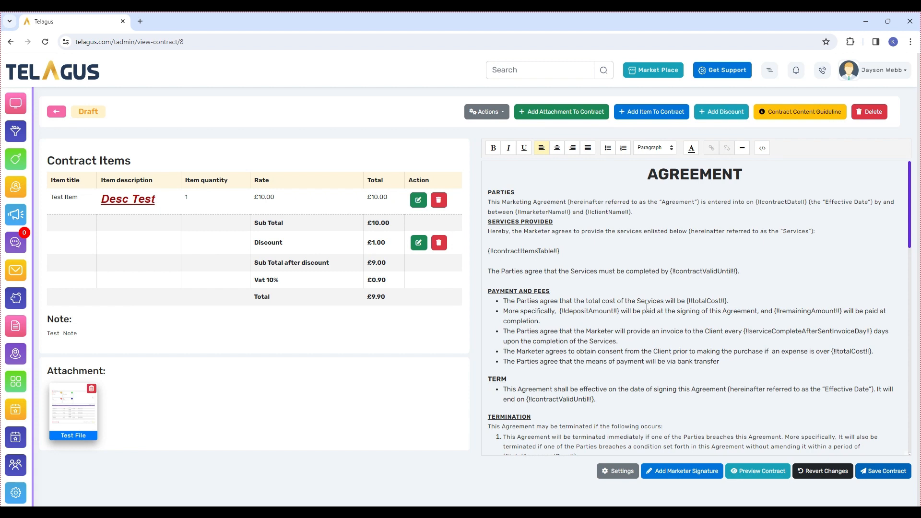
Step: Start emailing the contract to the client/lead and add +1 to the local part of the recipient's email address
left_click(499, 113)
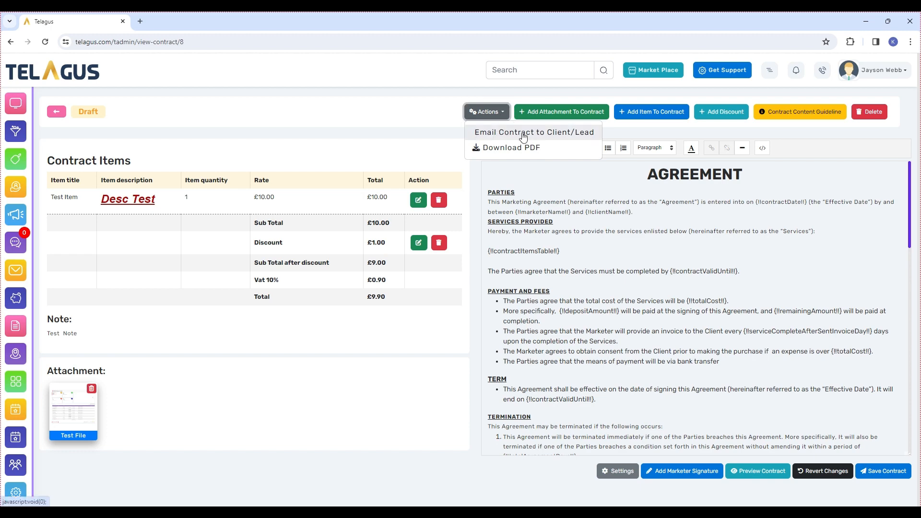
left_click(580, 134)
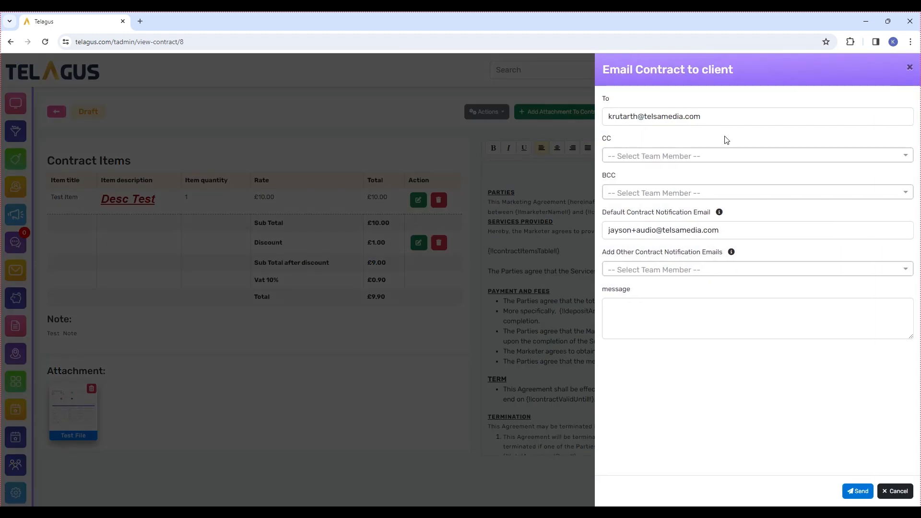
left_click(637, 116)
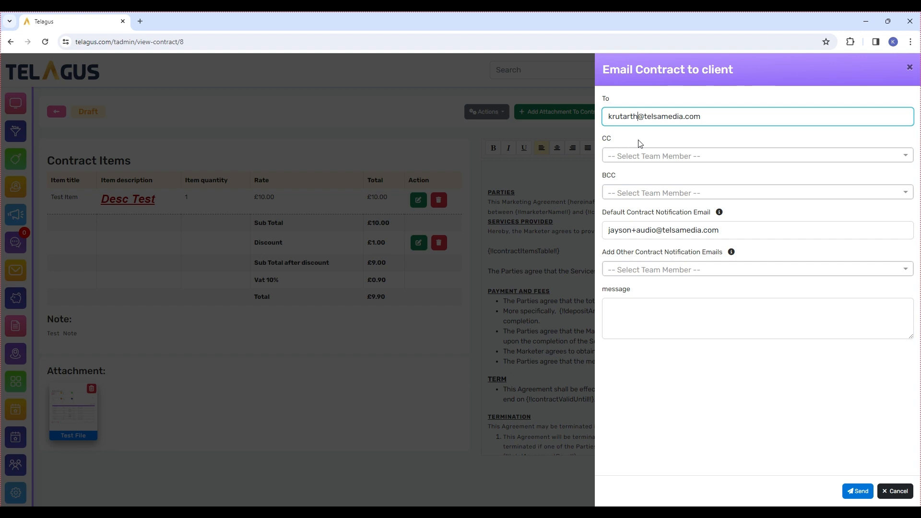
type("+1")
Step: Add the listed team member as both a CC and a BCC recipient of the contract email
left_click(639, 158)
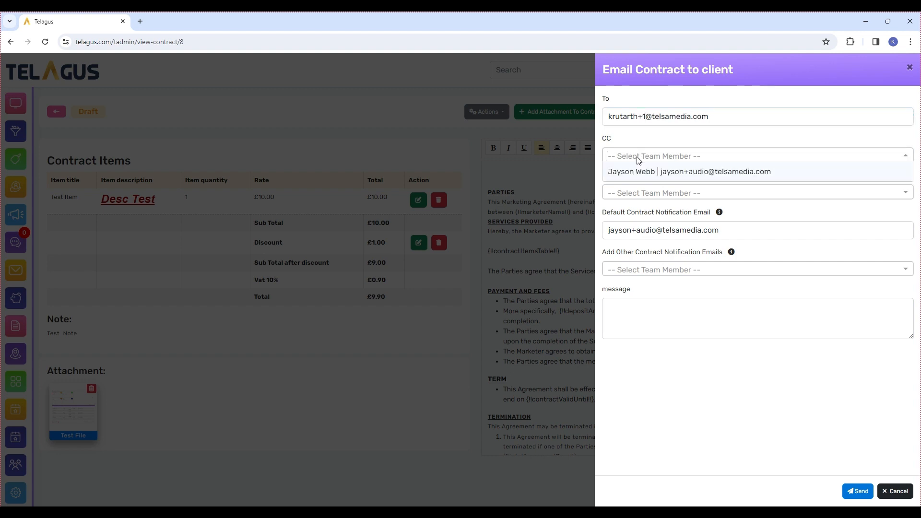
left_click(725, 175)
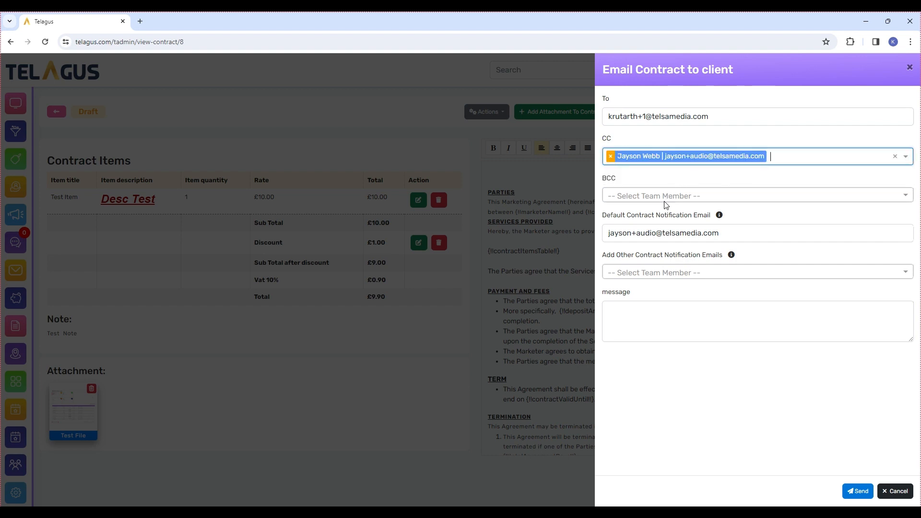
left_click(789, 161)
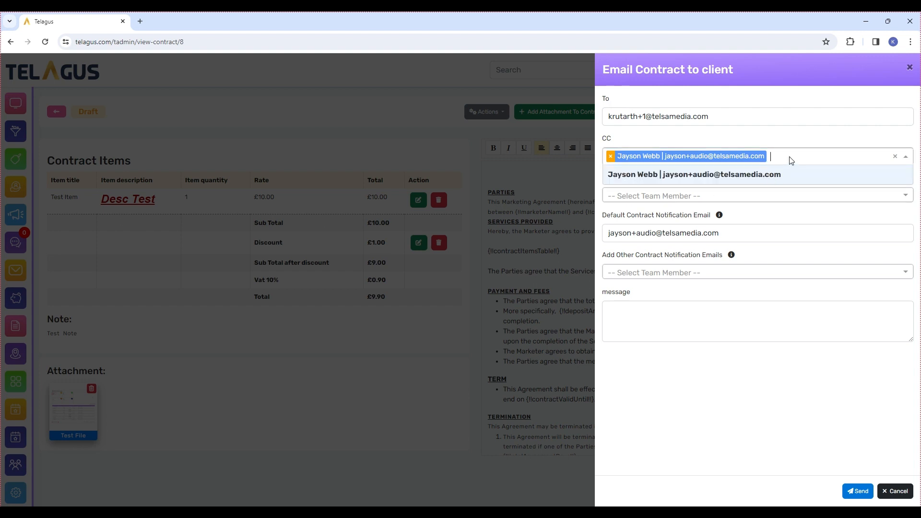
left_click(785, 157)
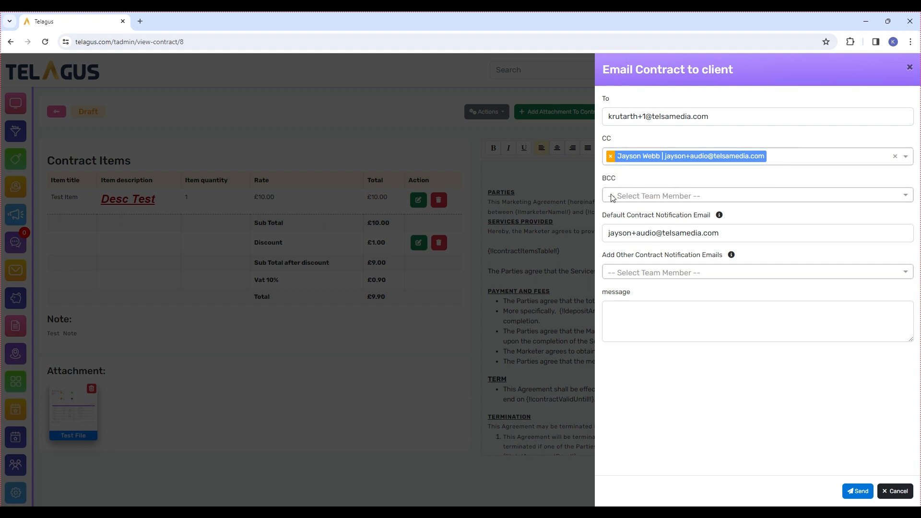
left_click(730, 199)
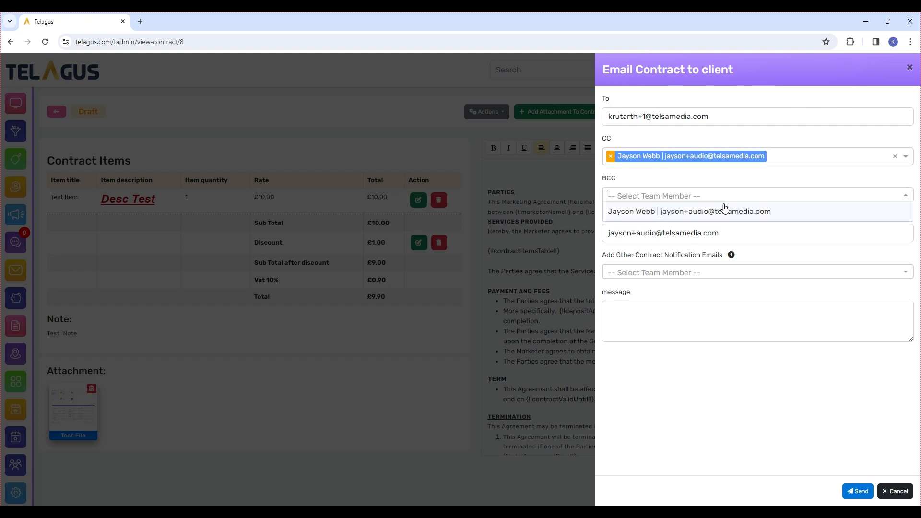
left_click(718, 212)
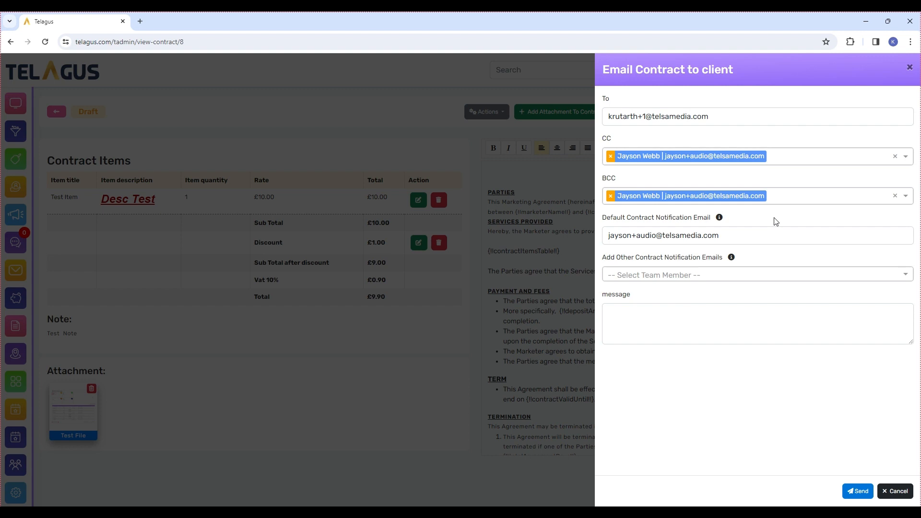
Step: Add +1 to the default contract notification email and select the team member for the other contract notification emails
mouse_move(720, 220)
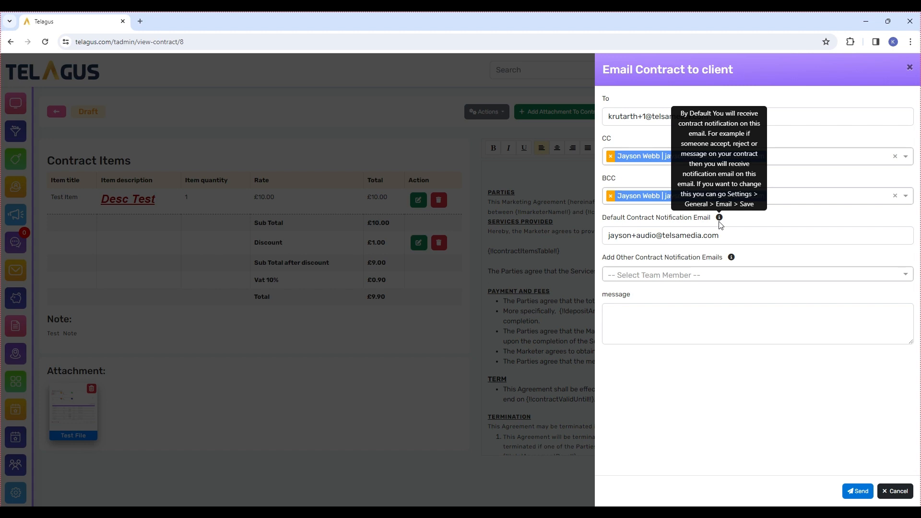
left_click(654, 236)
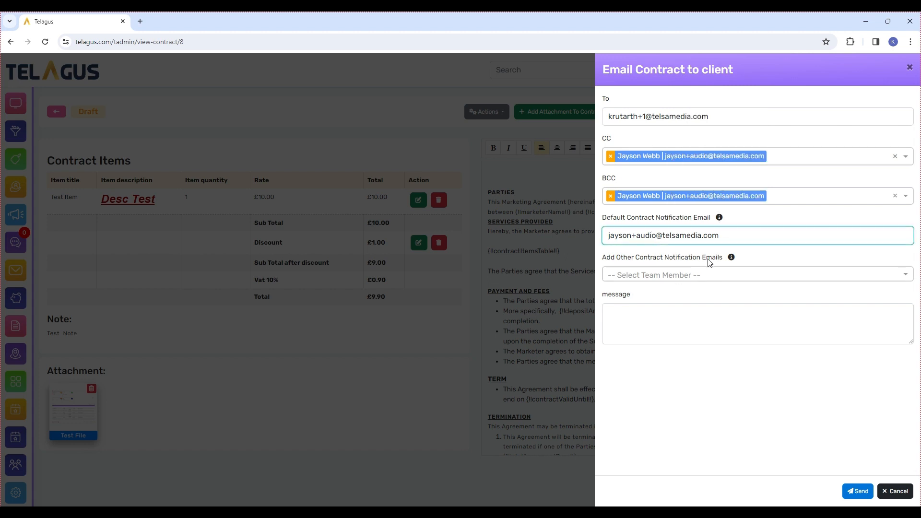
type("+1")
left_click(662, 278)
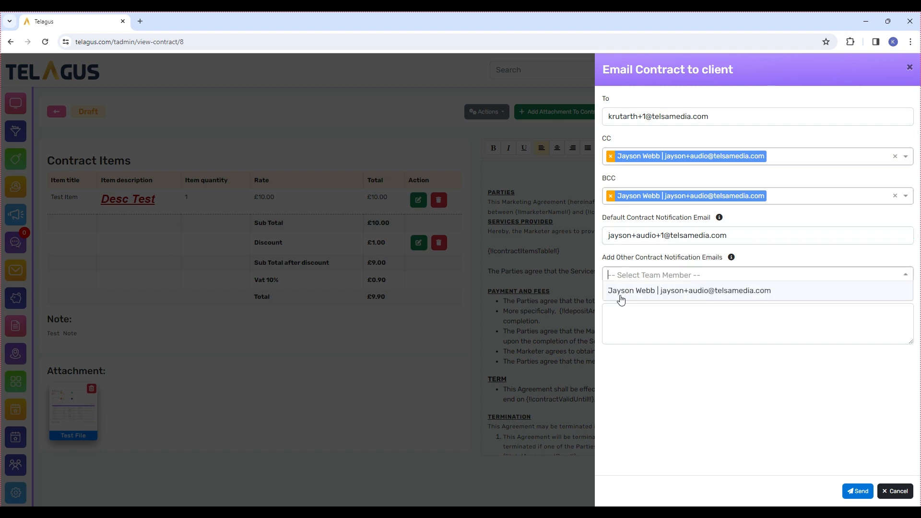
left_click(693, 292)
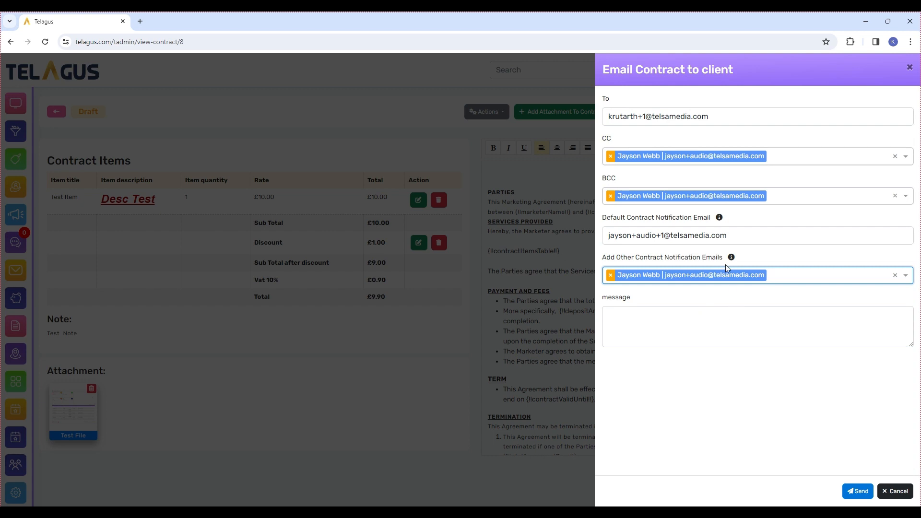
mouse_move(730, 259)
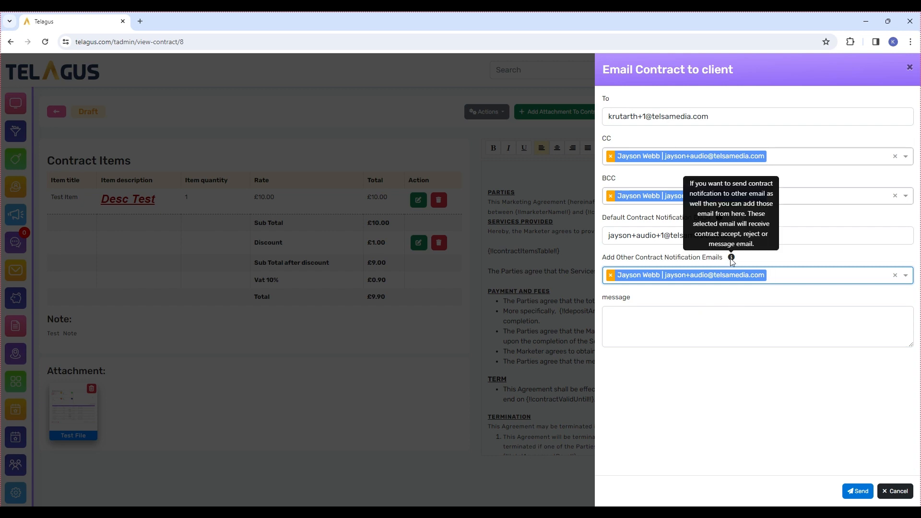
Step: Enter "Message for Contract" as the email message and send the contract to the client
left_click(665, 323)
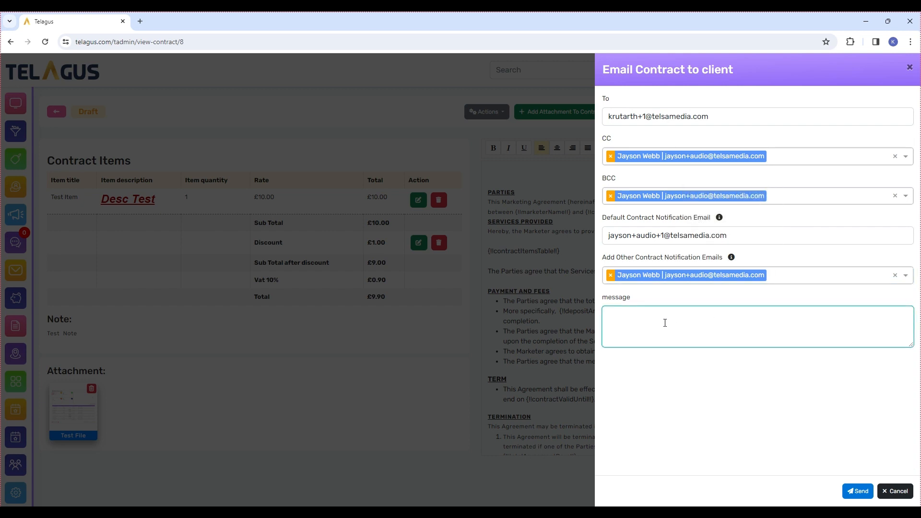
type("Message for Contro")
type("ct")
left_click(858, 494)
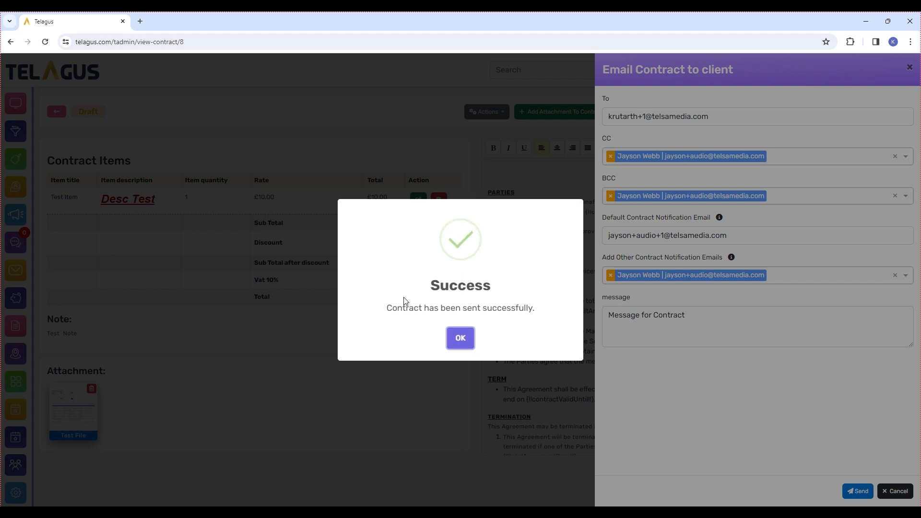
left_click(461, 339)
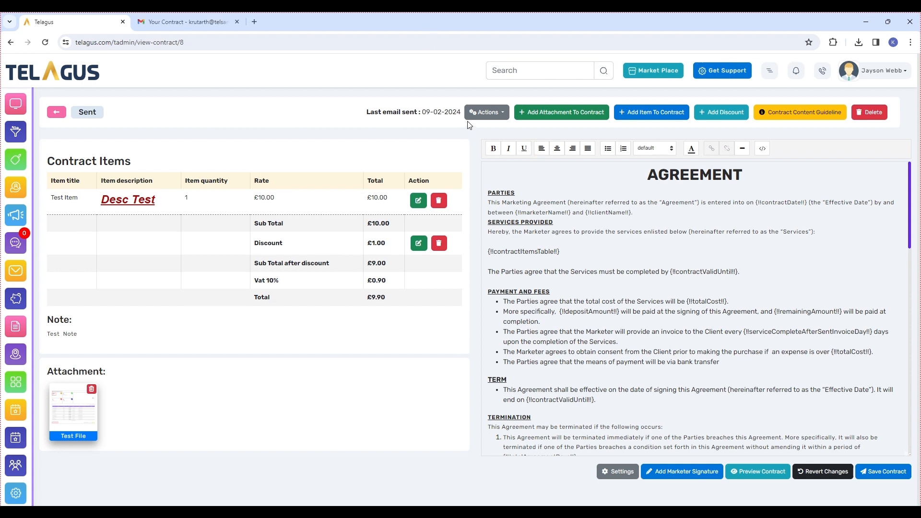
Step: Download the contract as a PDF
left_click(507, 114)
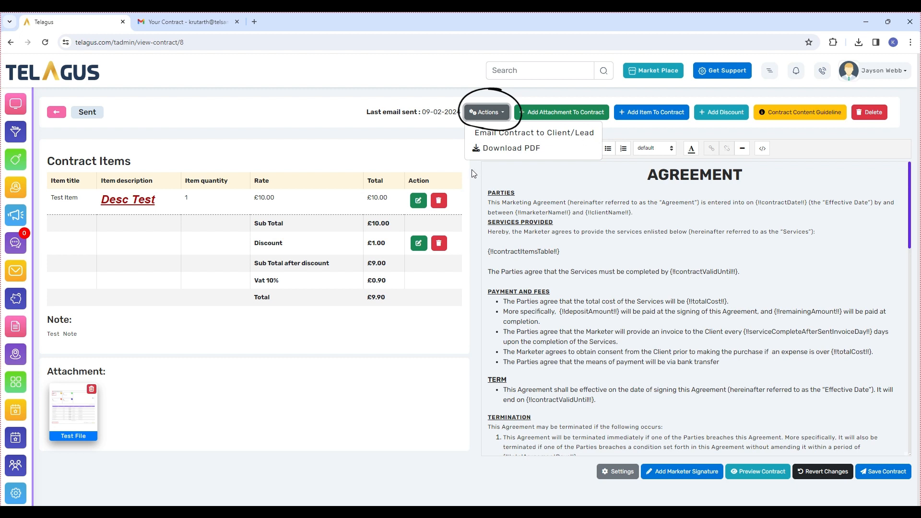
left_click(567, 150)
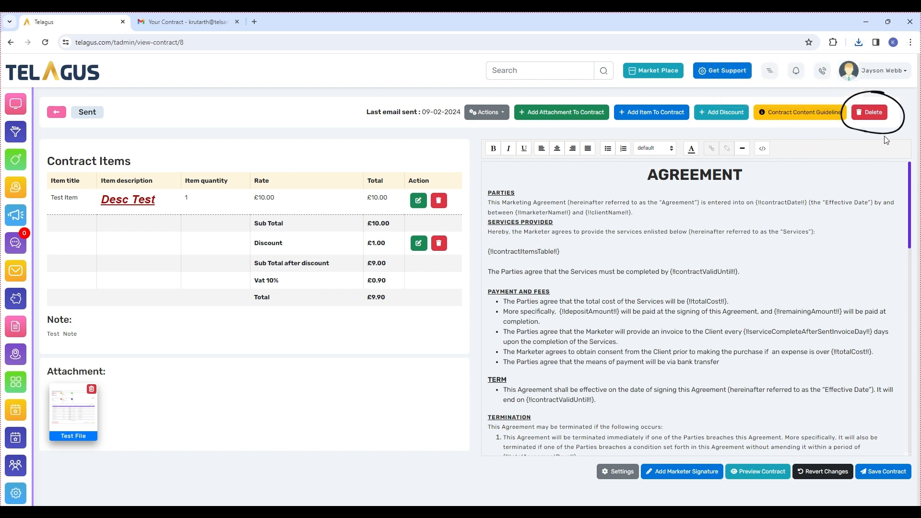
Step: Request deletion of the contract, cancel it at the confirmation, and return to the contract list
left_click(871, 113)
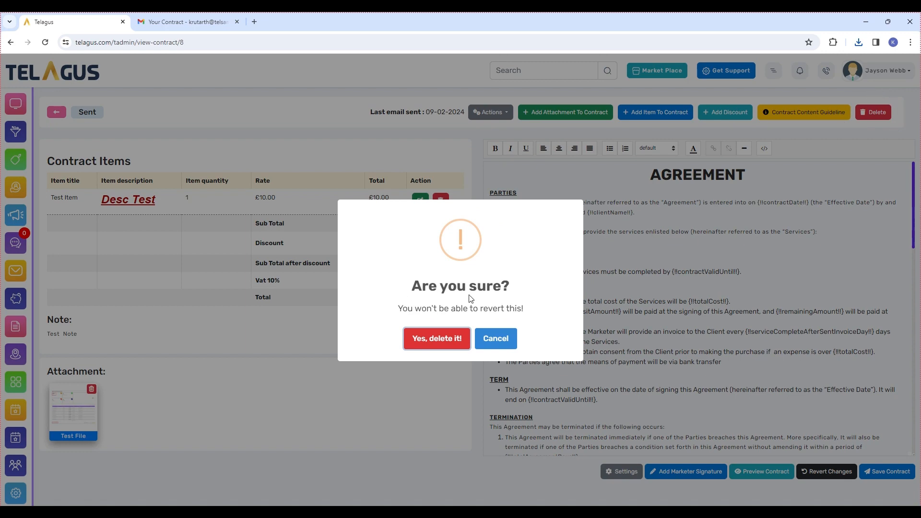
left_click(505, 344)
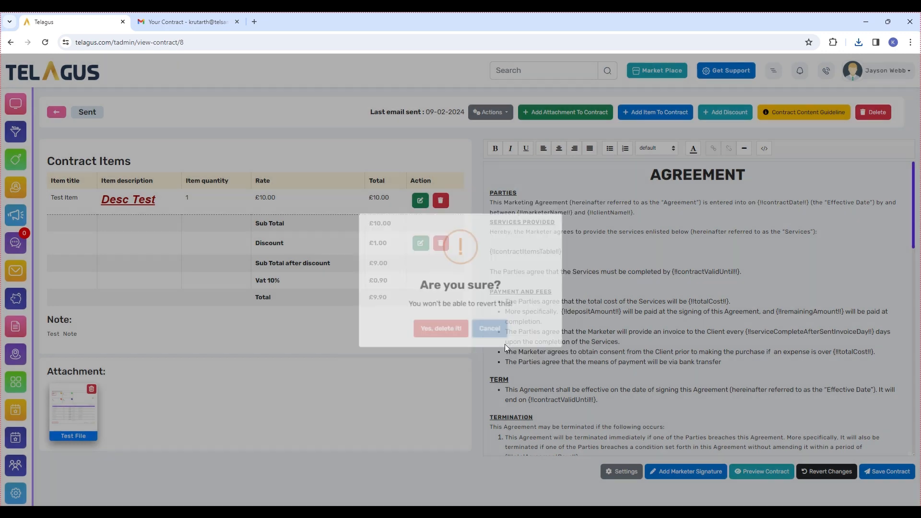
left_click(57, 113)
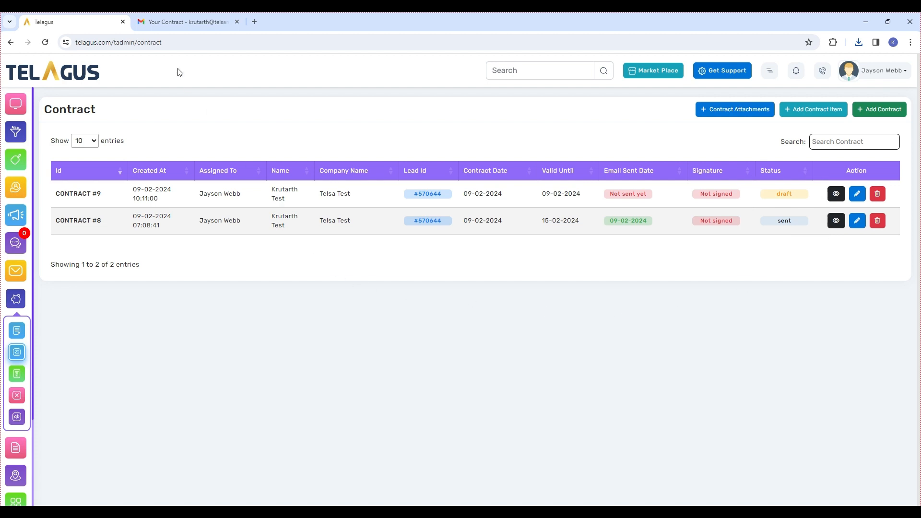
Step: Switch to Gmail, open the newest "Your Contract" email and examine its message, response options and attachments
left_click(161, 24)
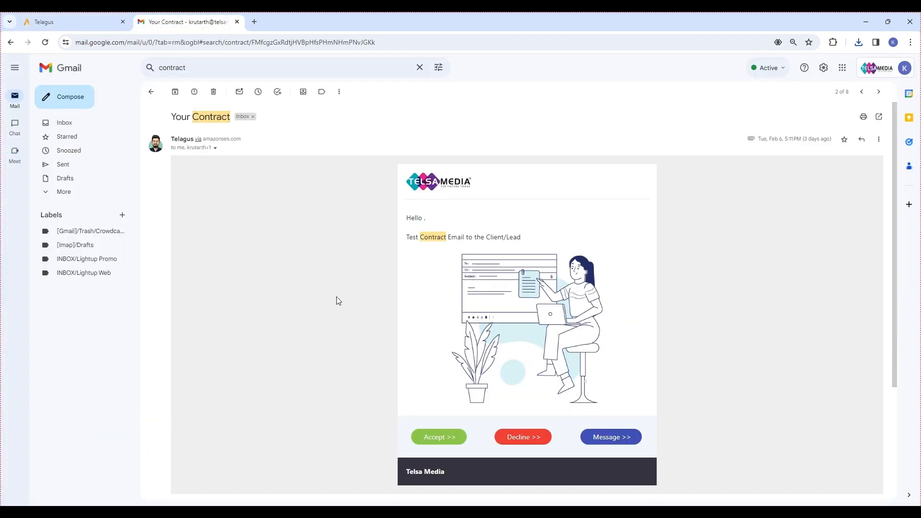
scroll(338, 301, "down", 3)
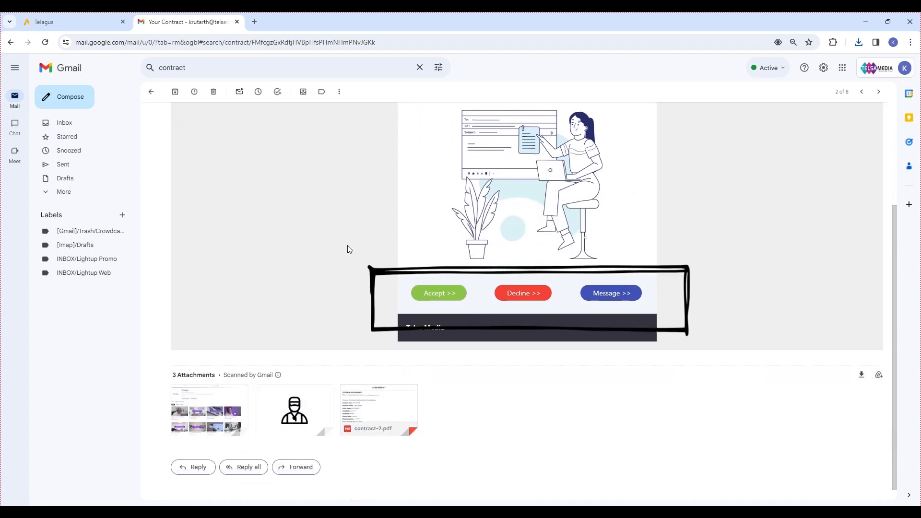
left_click(146, 92)
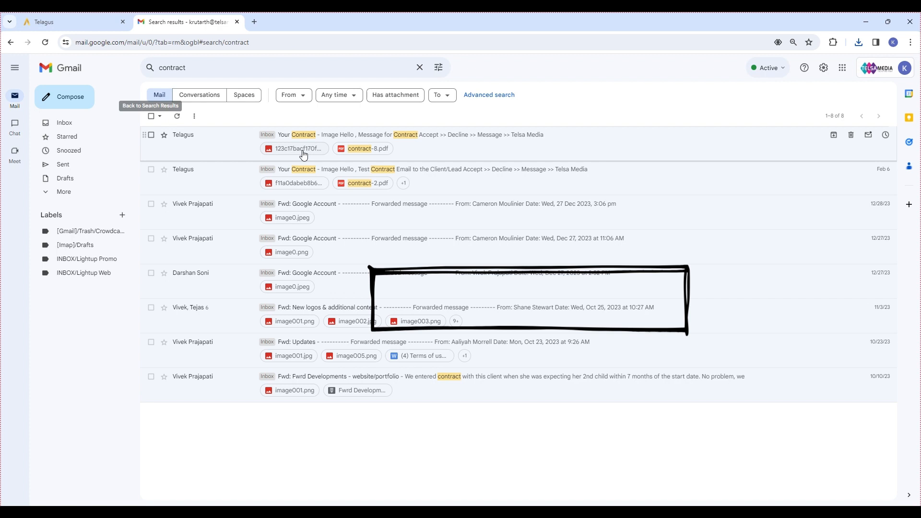
left_click(425, 138)
scroll(397, 333, "down", 3)
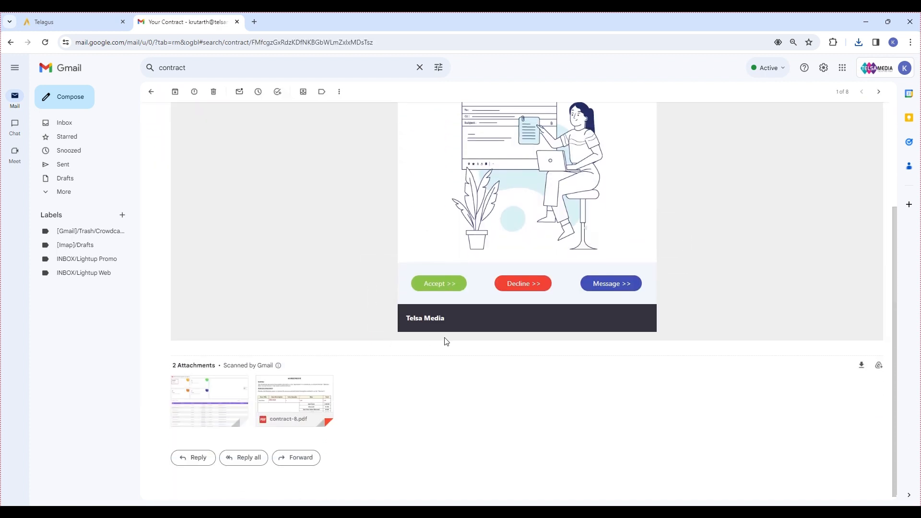
scroll(447, 342, "up", 2)
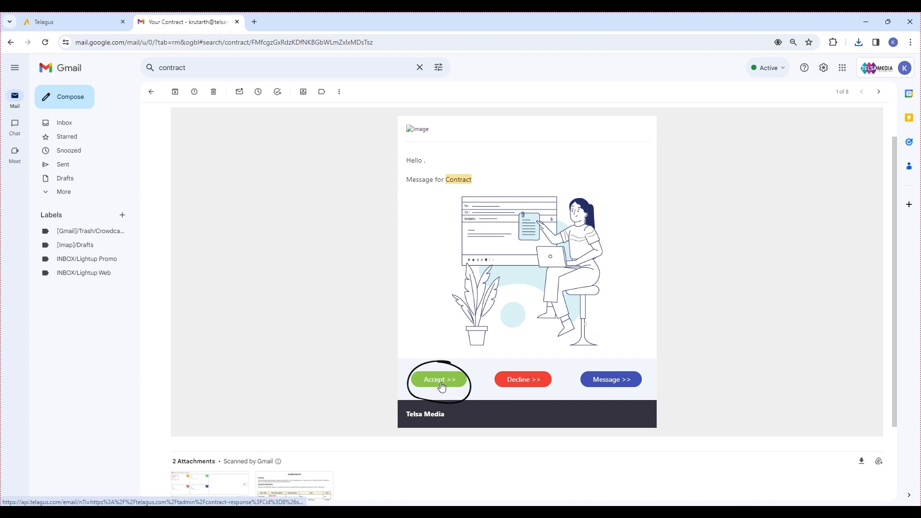
Step: Accept the contract from the email and draw a client signature by hand in the confirmation area
left_click(440, 383)
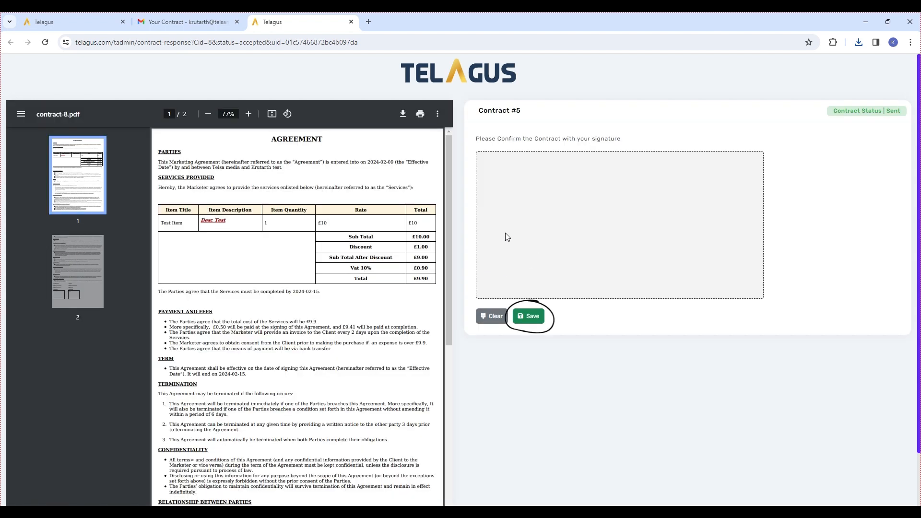
mouse_move(504, 237)
left_mouse_down()
mouse_move(589, 199)
mouse_move(605, 213)
left_mouse_up()
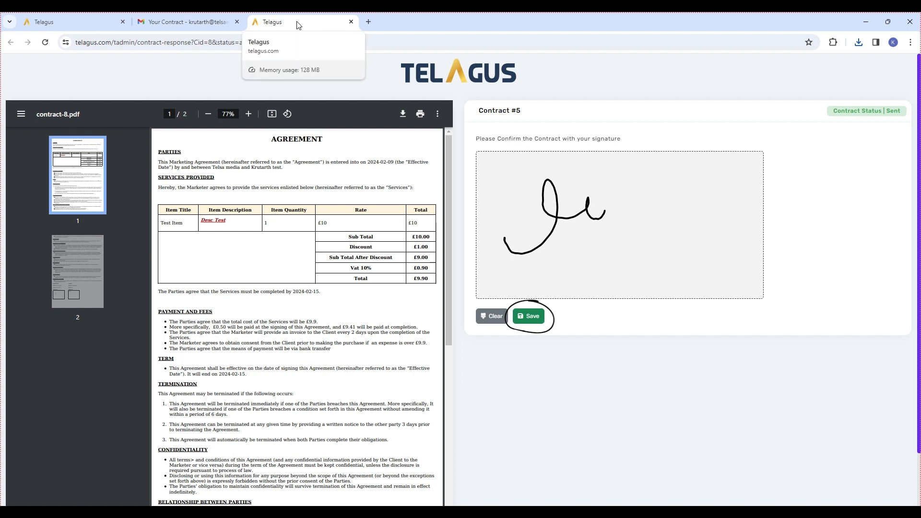
Step: Open the decline response page from the contract email, view its message form, and return to the email
left_click(190, 23)
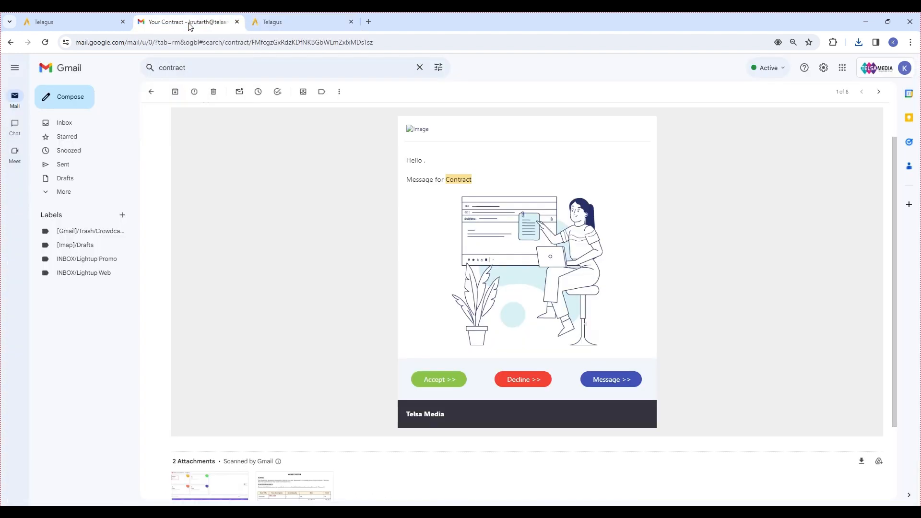
mouse_move(530, 359)
left_mouse_down()
mouse_move(502, 399)
mouse_move(528, 360)
left_mouse_up()
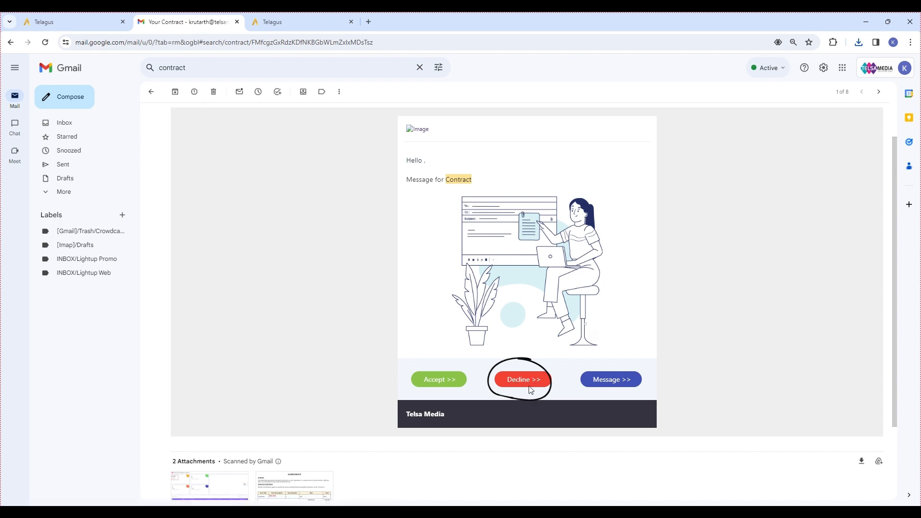
left_click(530, 391)
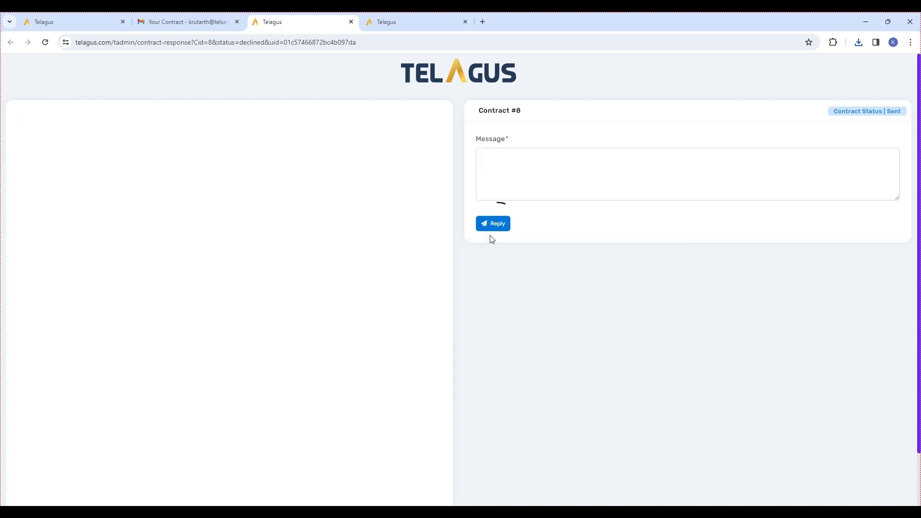
left_click_drag(499, 204, 504, 205)
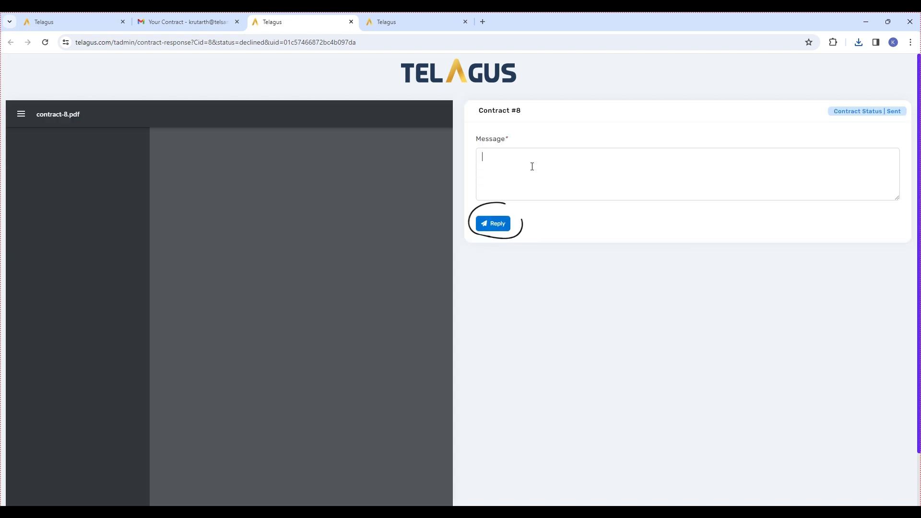
left_click(178, 22)
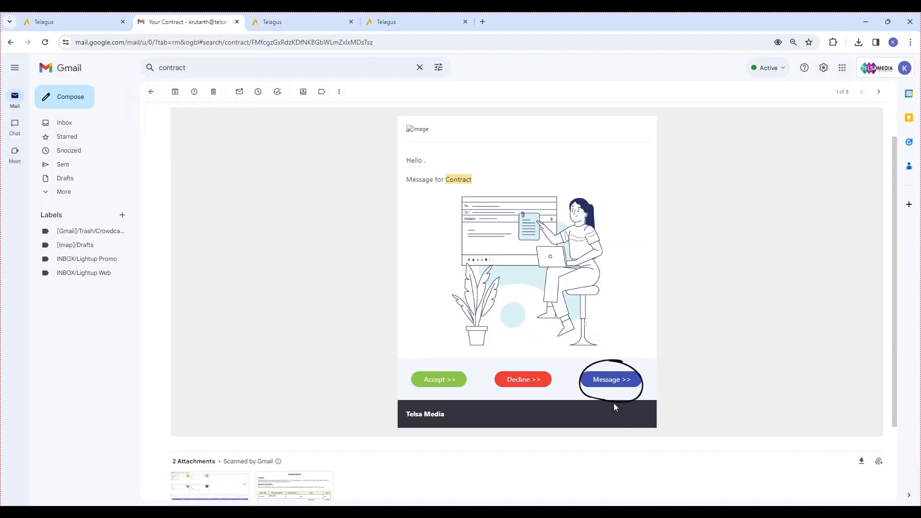